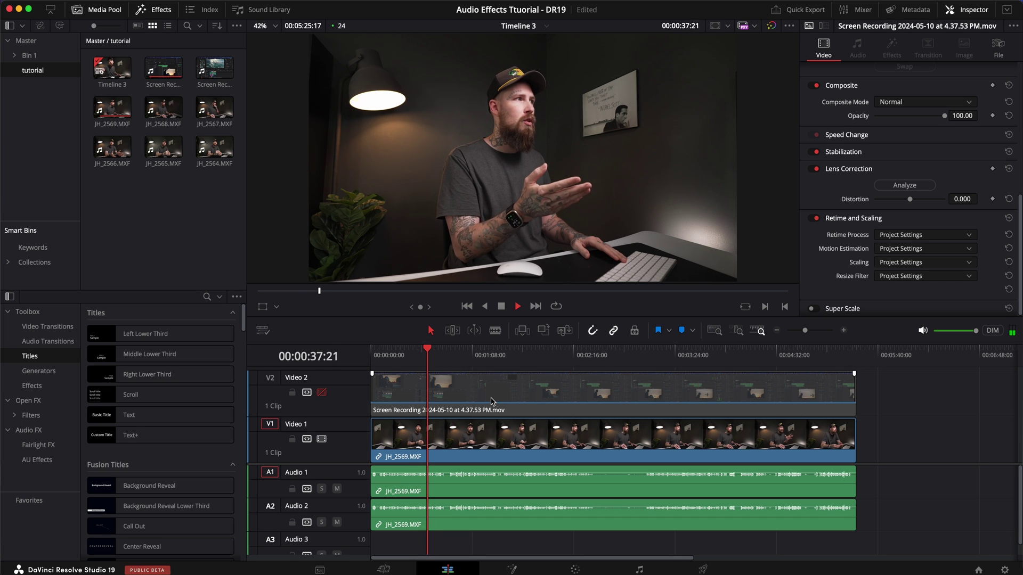
- Stop the interview playback at 00:00:39:19 and select the JH_2569 clip on Video 1
key(space)
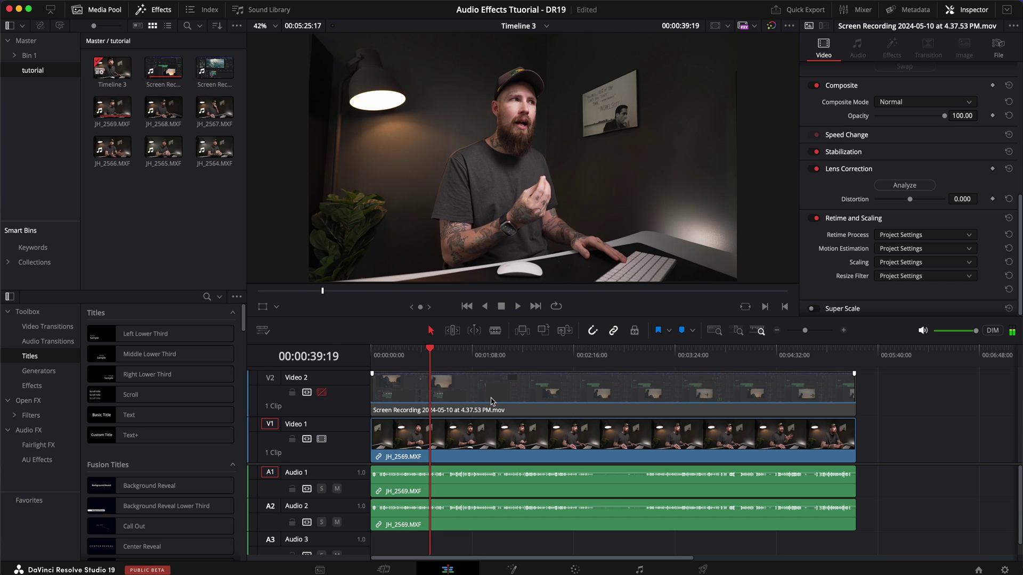
click(505, 449)
- Re-enable the Video 2 track, review the screen recording, and select all timeline clips
click(321, 392)
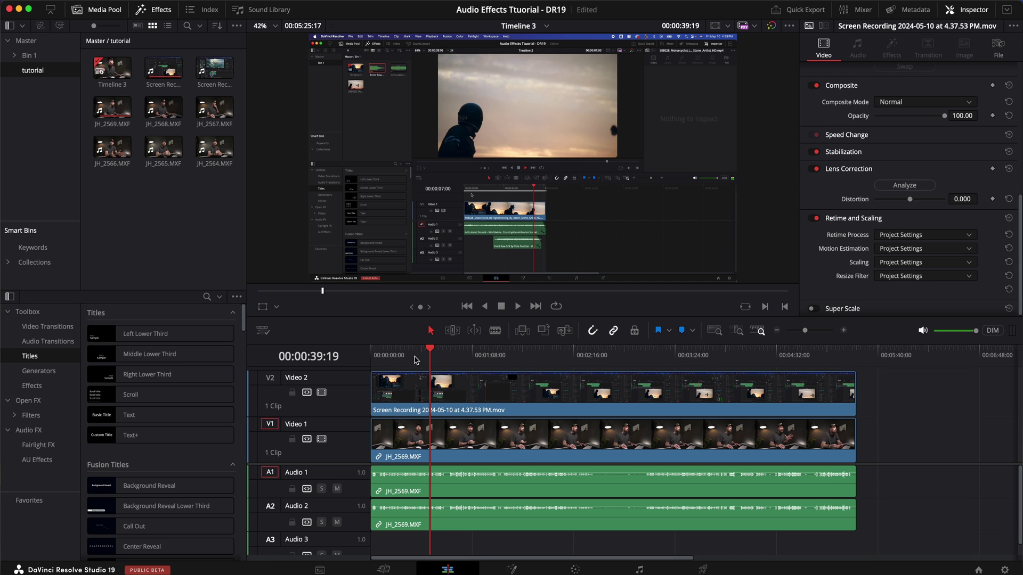
drag(430, 357, 653, 381)
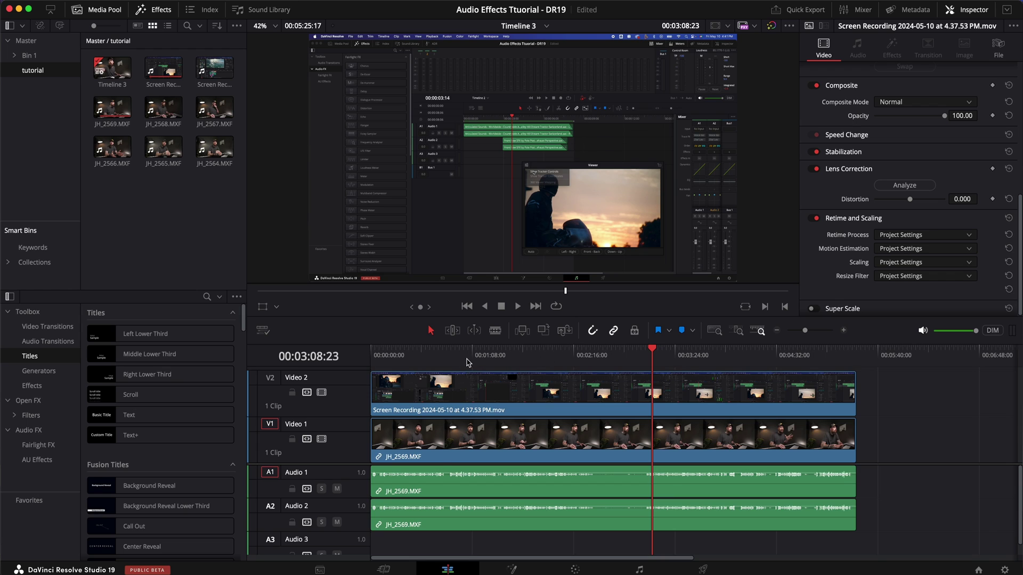
drag(450, 356, 447, 355)
click(461, 411)
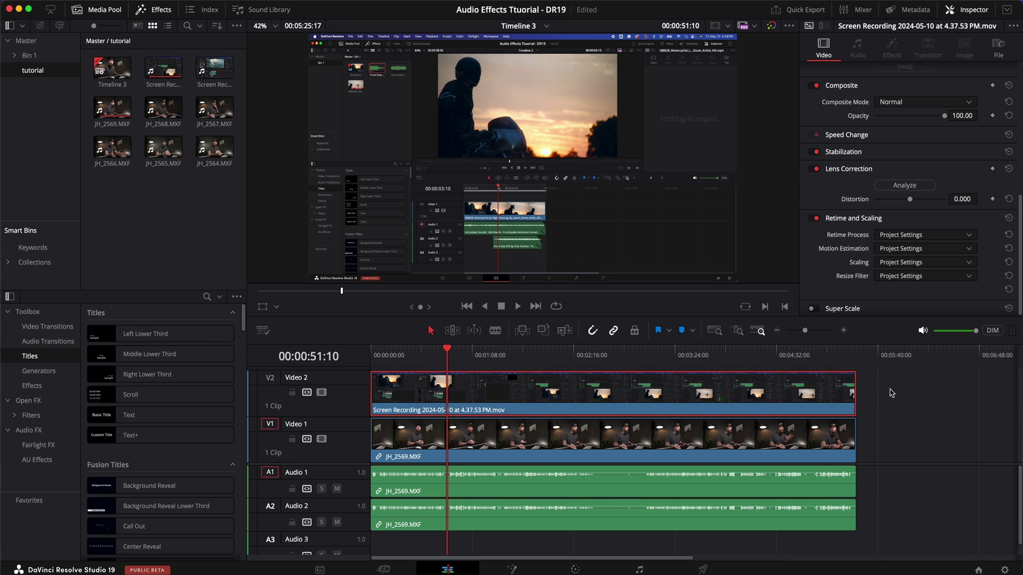
drag(892, 389, 740, 505)
- Combine the selected clips into a new compound clip named 'tutorial 1'
right_click(710, 389)
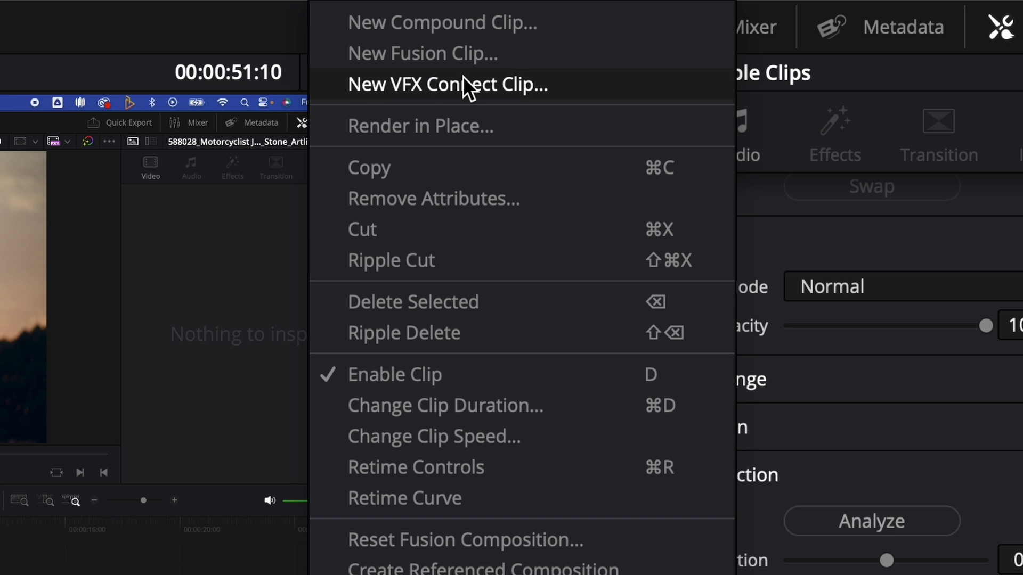
click(761, 8)
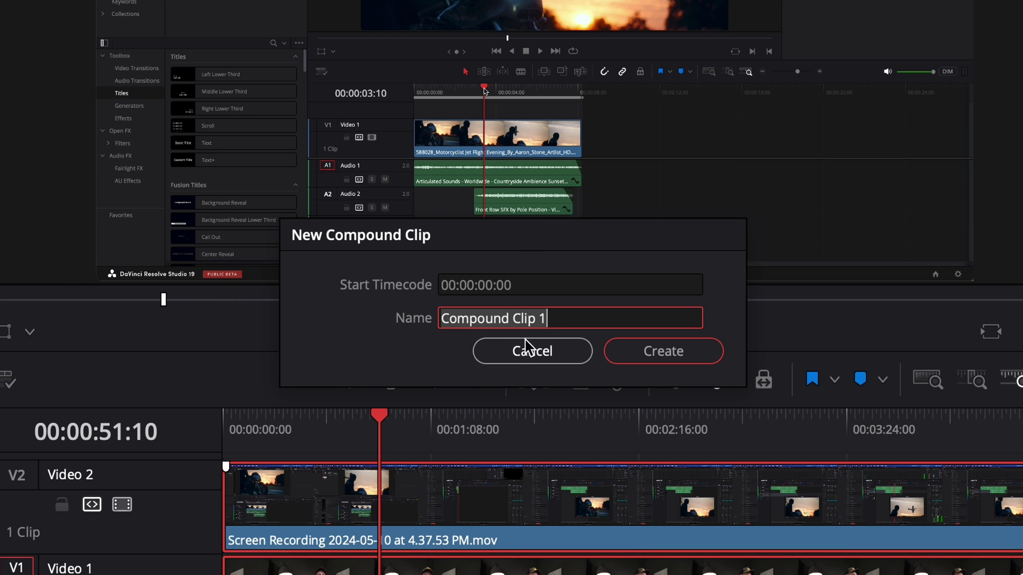
text(tutoria)
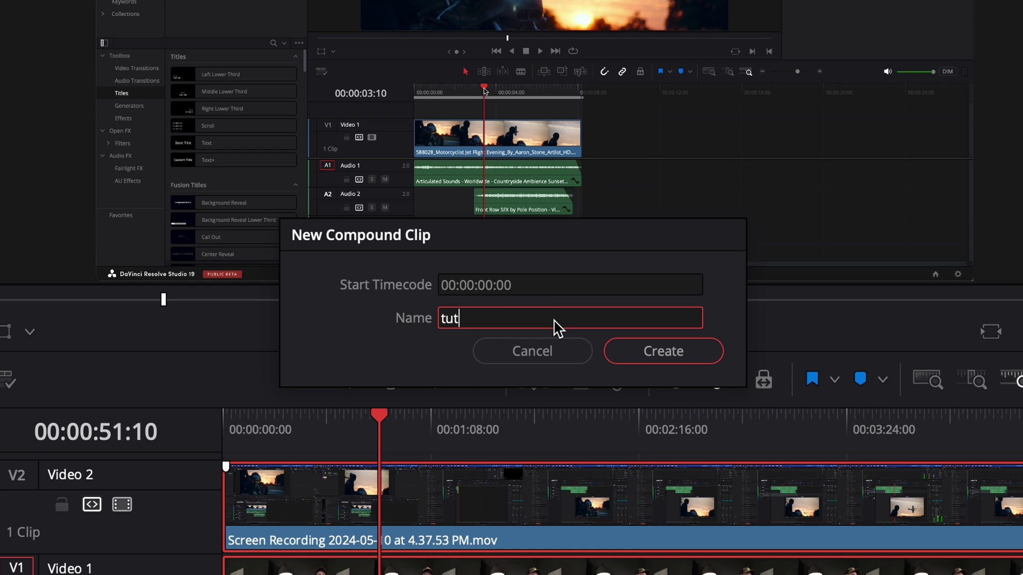
text(l 1)
click(663, 351)
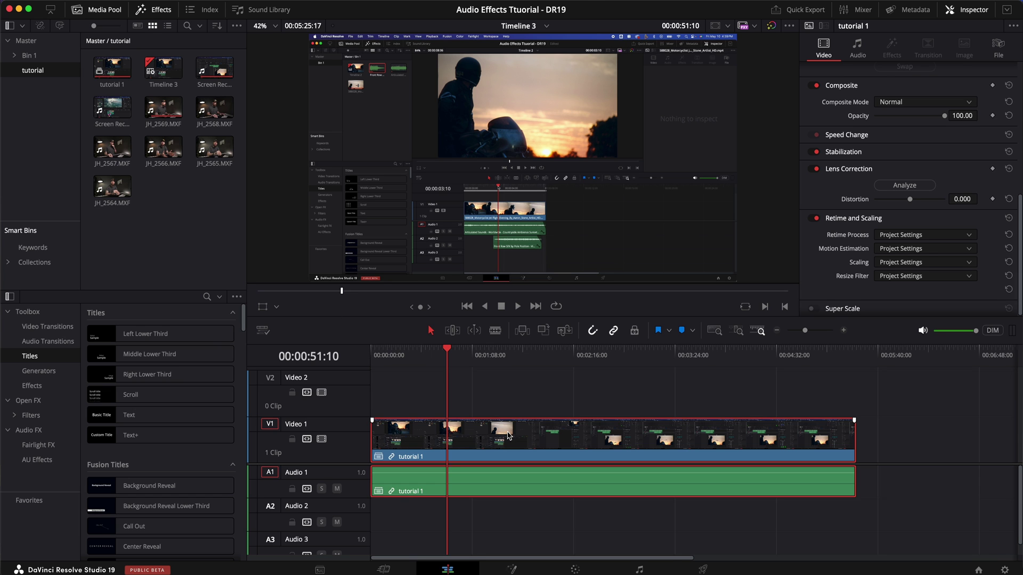
- Run audio transcription on the 'tutorial 1' compound clip
drag(506, 358, 575, 369)
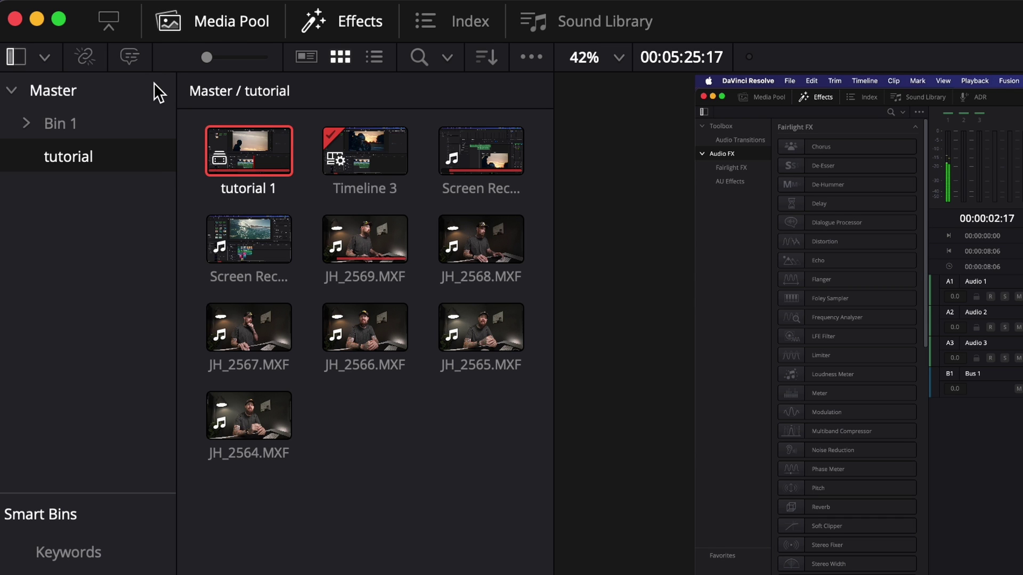
click(136, 54)
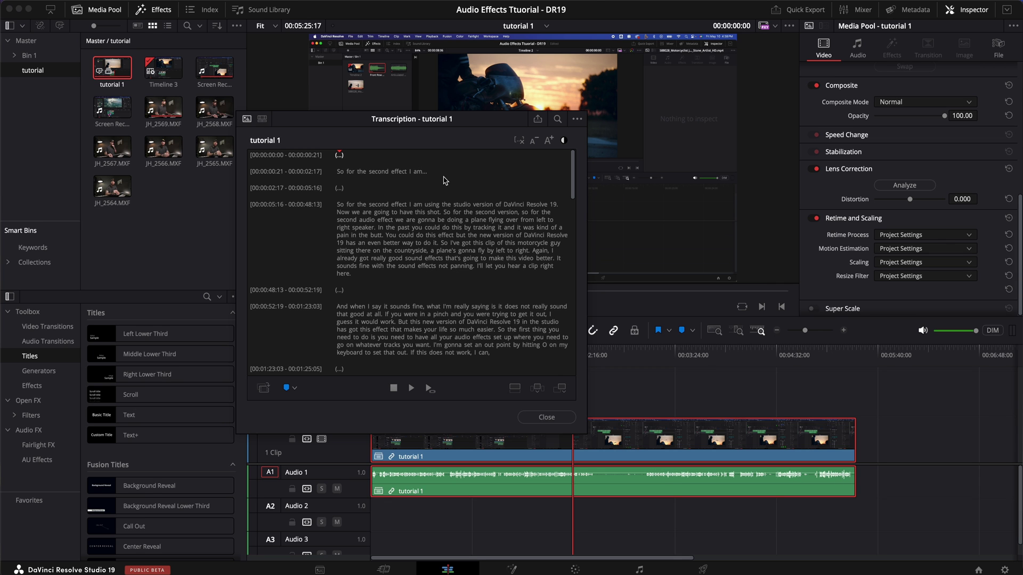
- Move the transcript lower left and jump to 'second', 'got', 'version', 'this', and the 00:00:48:13 gap
drag(477, 122, 272, 177)
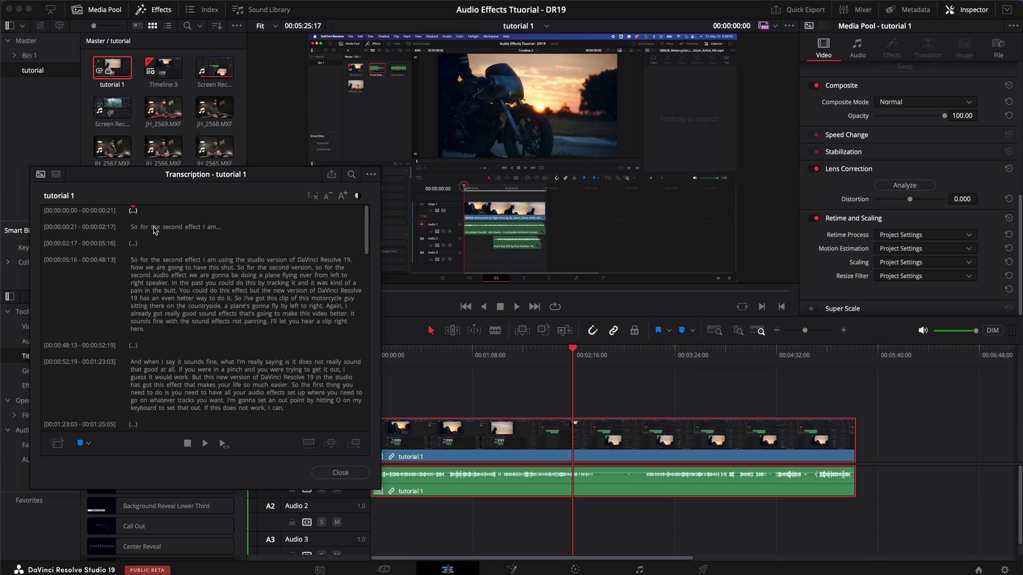
click(174, 227)
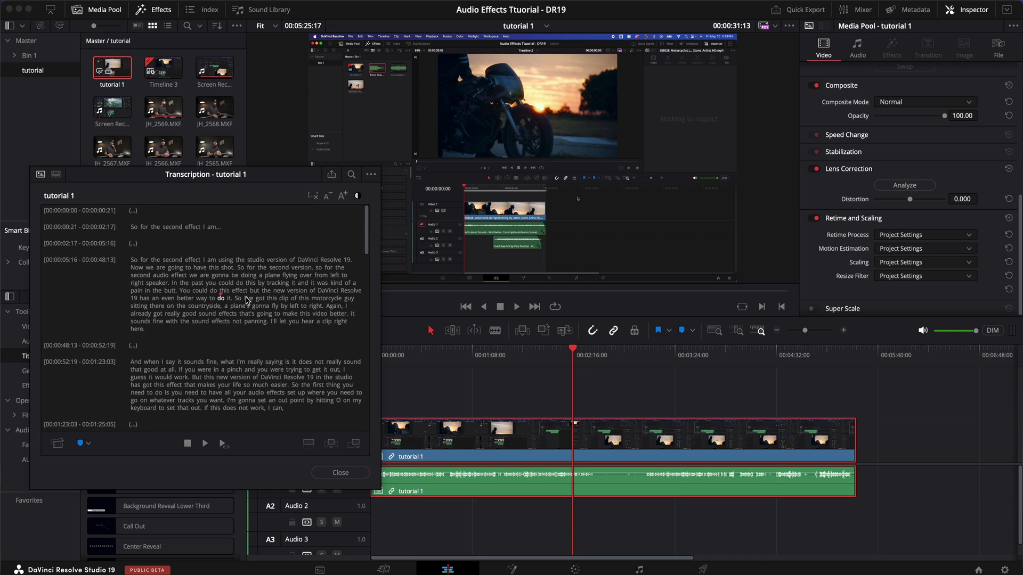
click(260, 297)
click(239, 377)
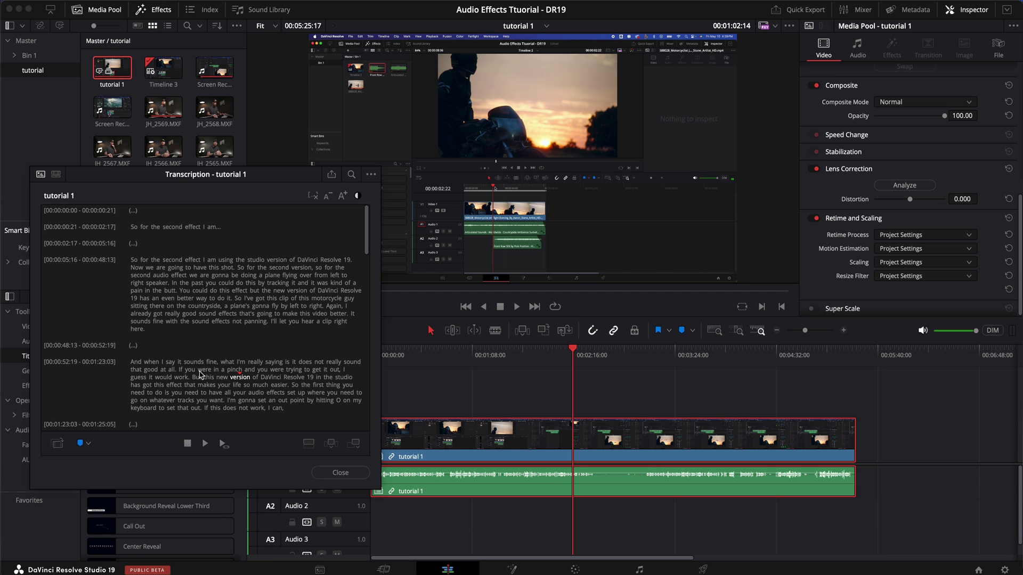
click(201, 369)
click(250, 283)
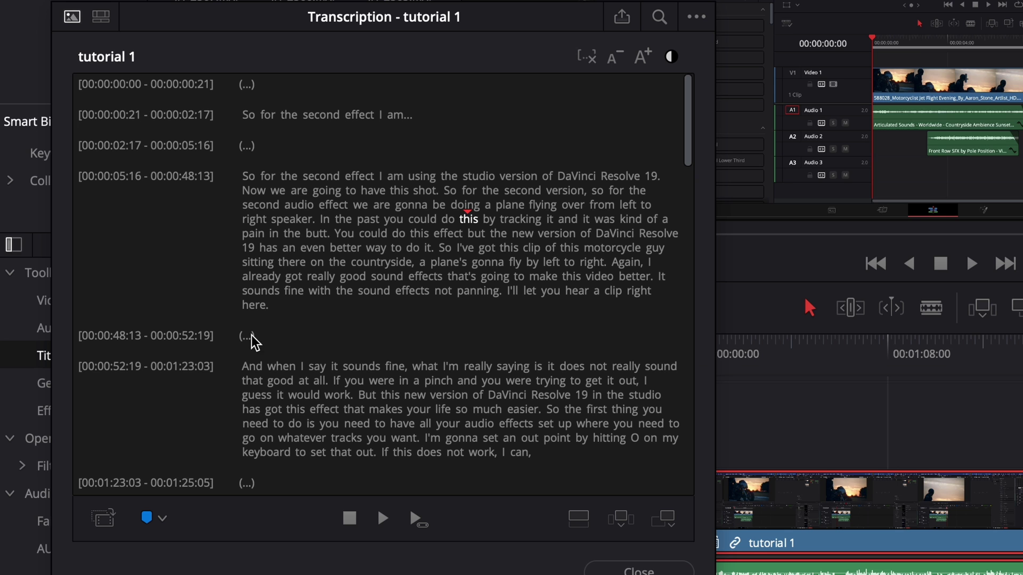
click(133, 346)
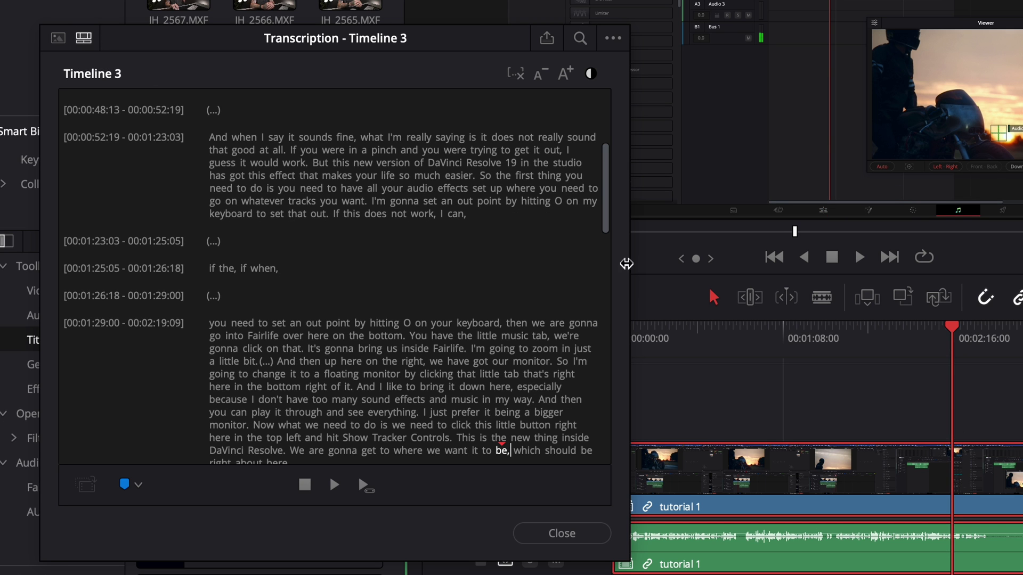
- Remove all silent gaps and delete the stumbled line 'if the, if when,' from the edit
click(214, 243)
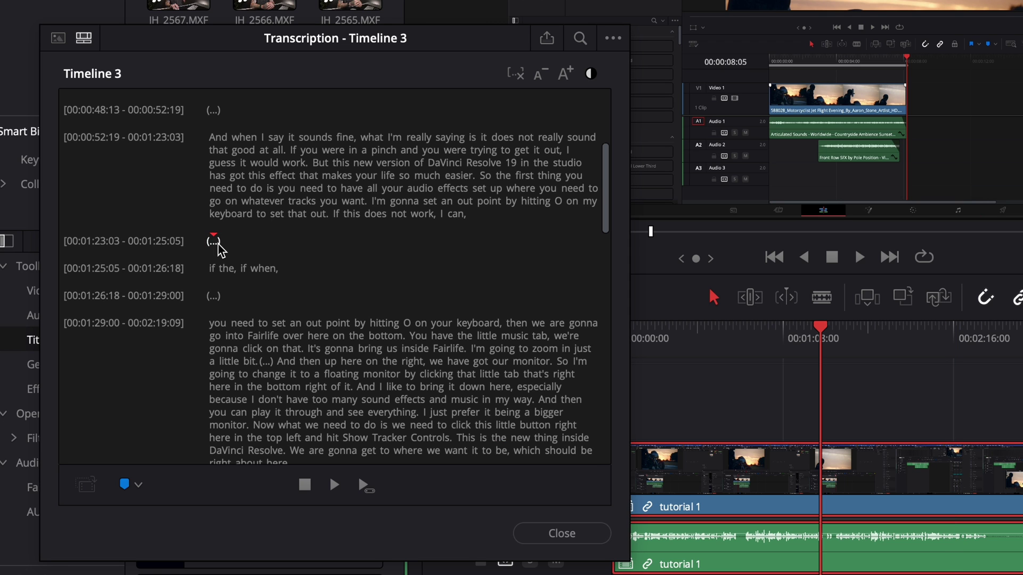
click(215, 297)
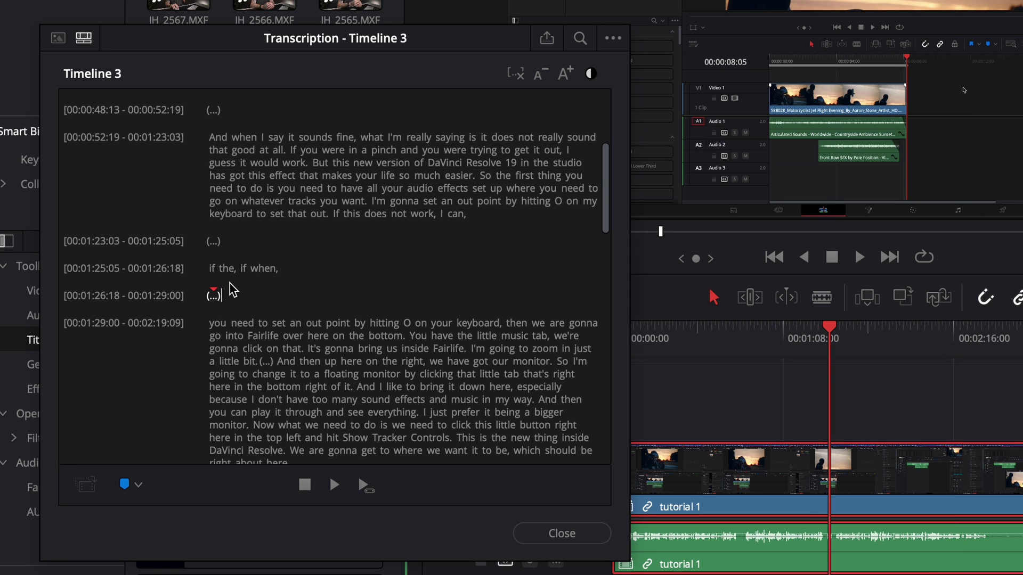
click(516, 74)
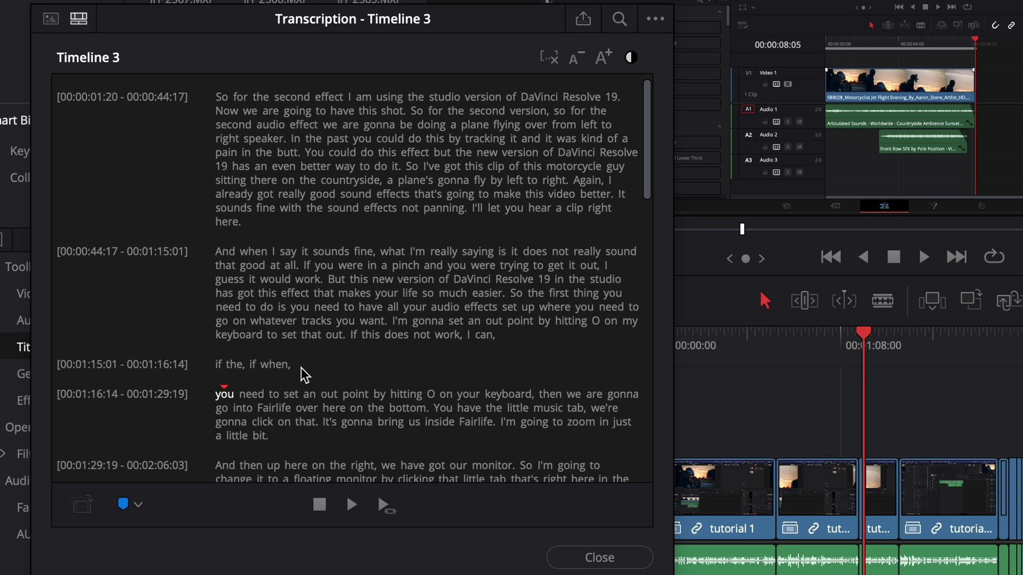
drag(311, 366, 216, 365)
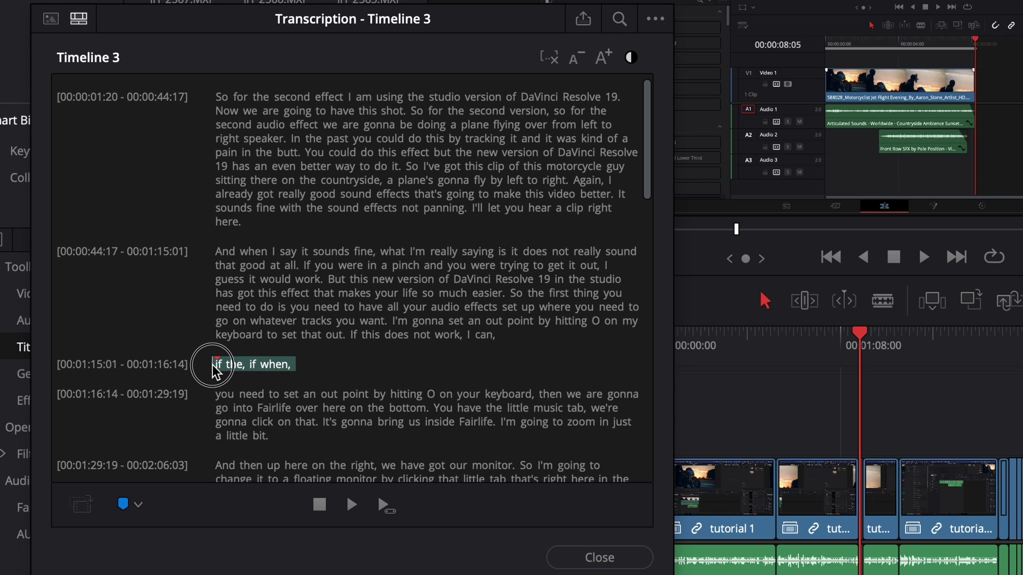
click(550, 57)
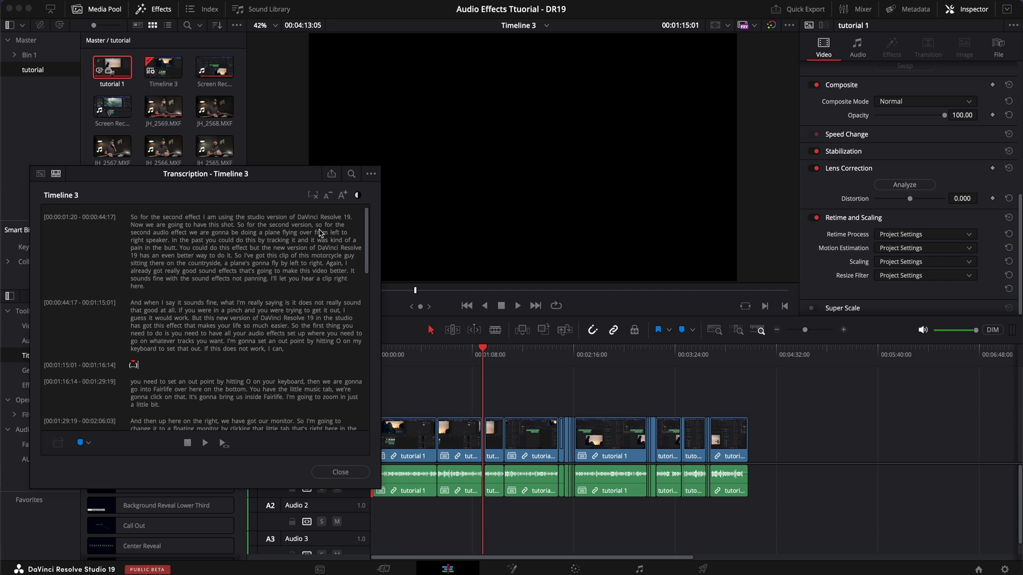
- Enlarge the transcript text two sizes and return the playhead to about 00:00:28:01
click(511, 406)
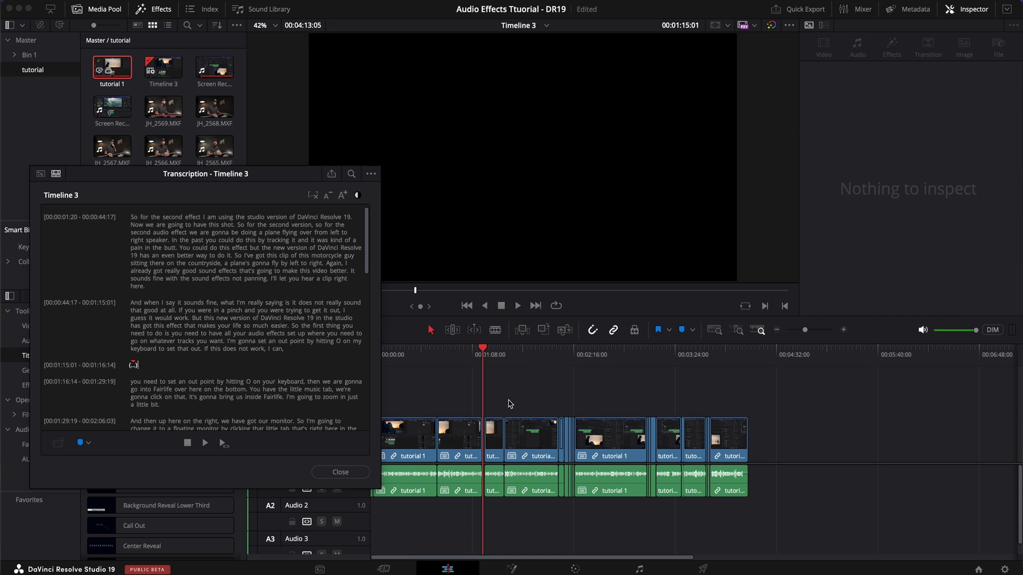
key(super+equal)
key(super+equal)
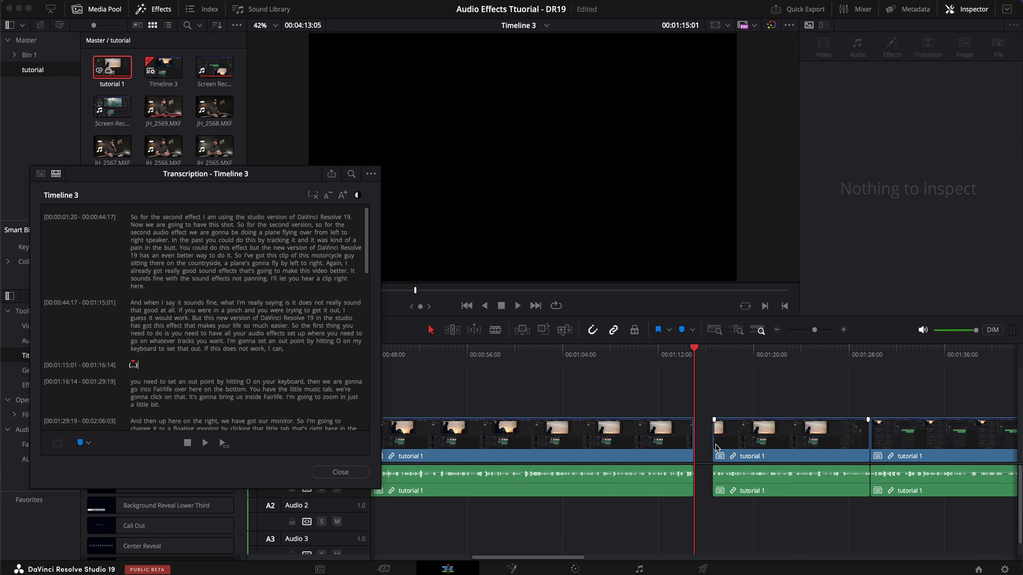
drag(584, 355, 495, 365)
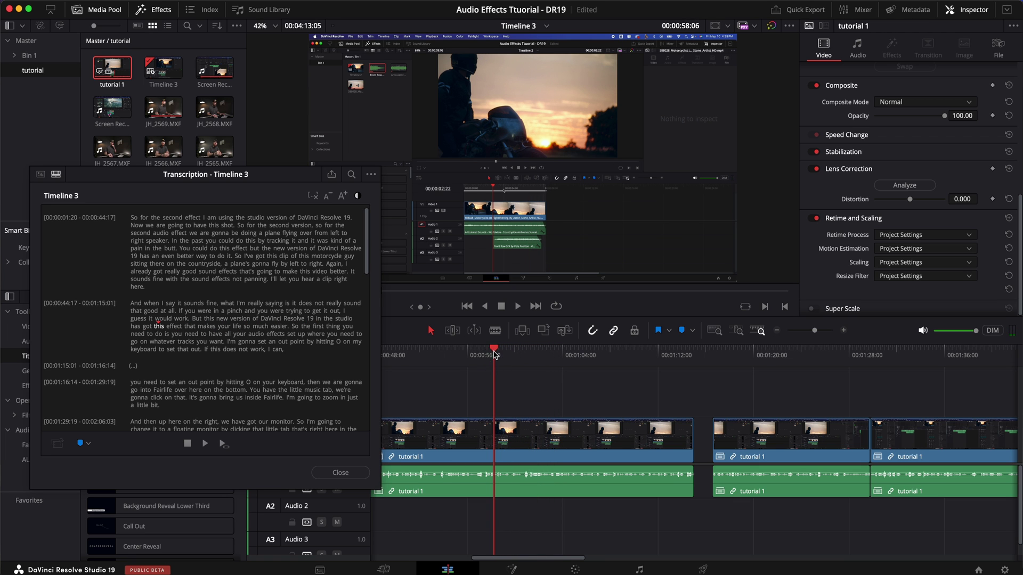
click(343, 196)
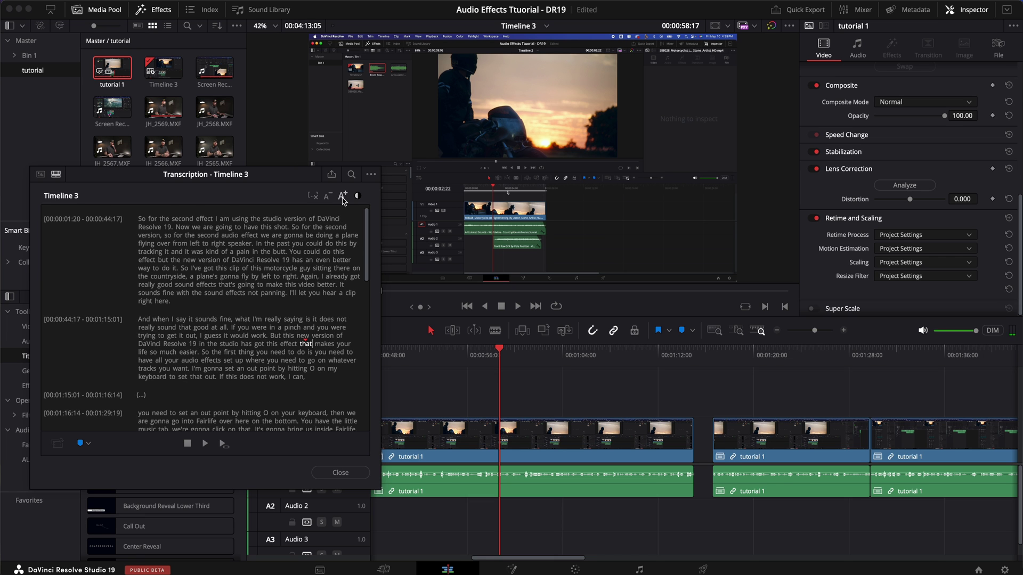
click(343, 196)
drag(484, 353, 489, 354)
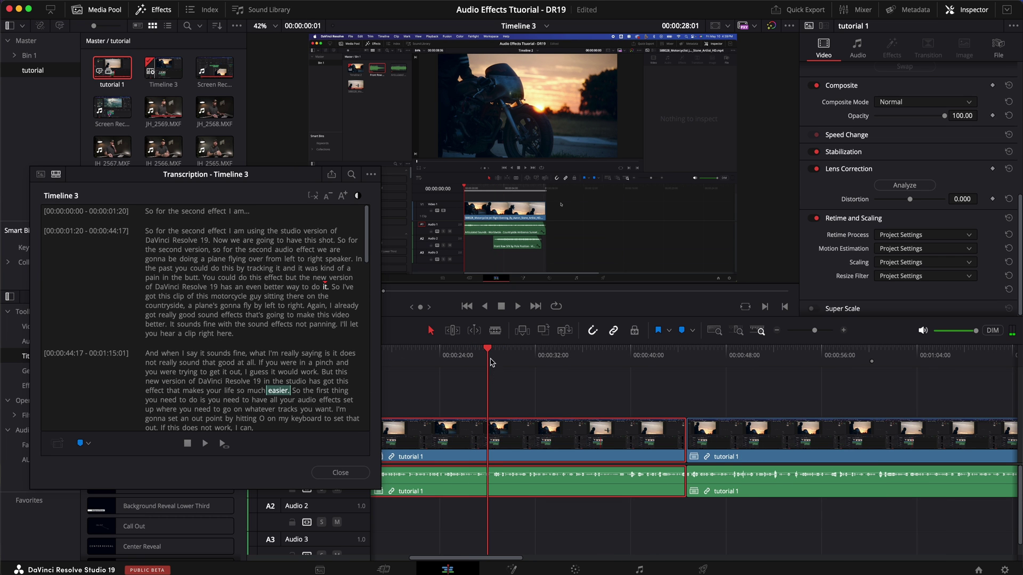
- Split the clip just before 'So' and mark an in/out range ending at 44:17
click(490, 352)
key(ctrl+b)
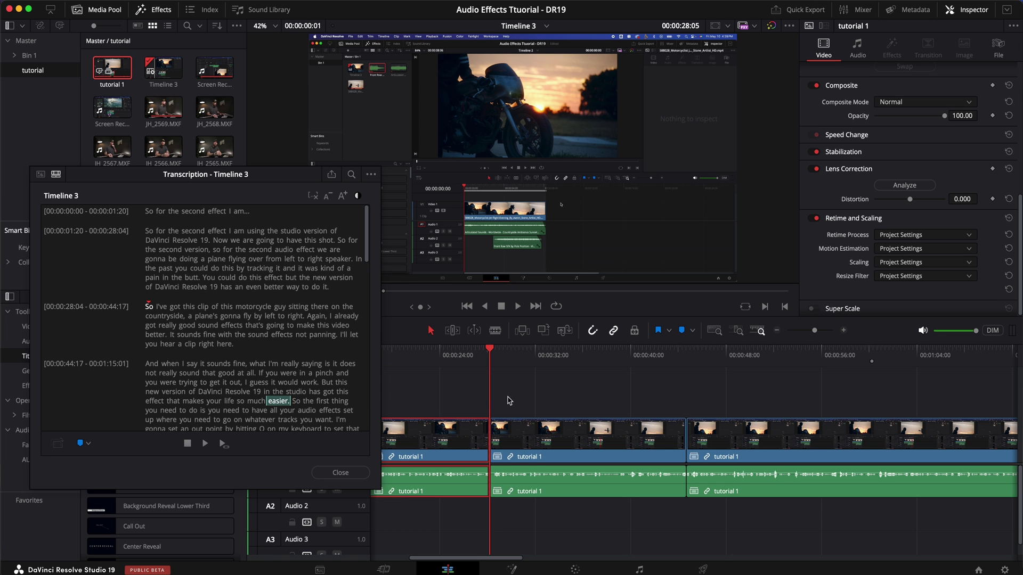
drag(530, 353, 494, 400)
key(i)
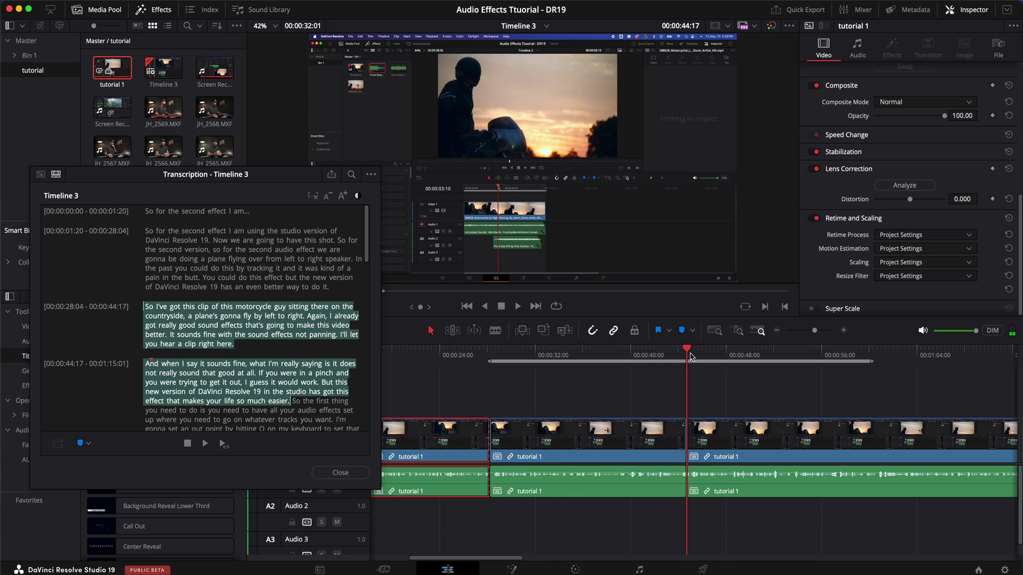
key(o)
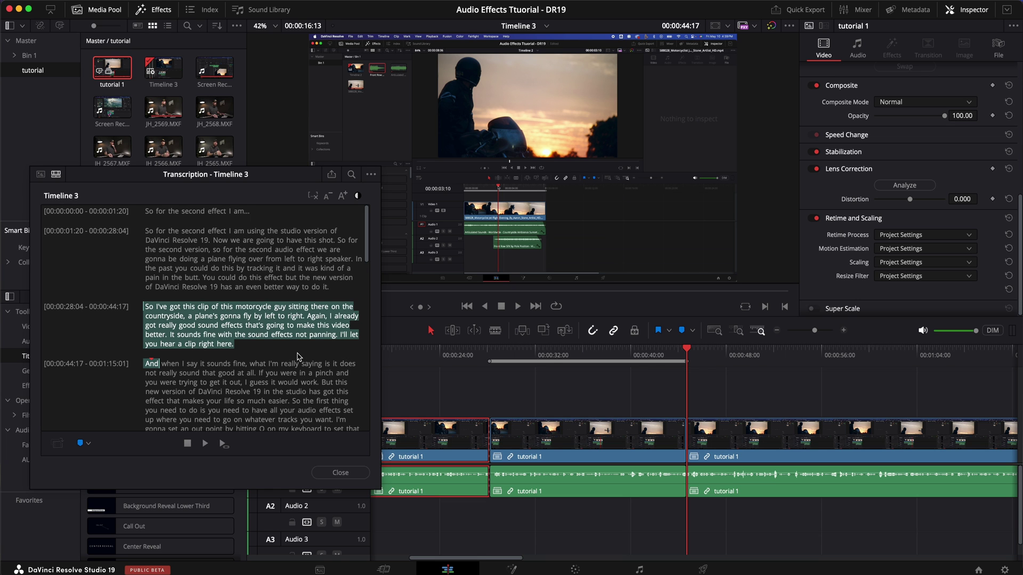
- Delete the transcript passage from 'So I've got' through 'that's' from the timeline
key(i)
click(502, 357)
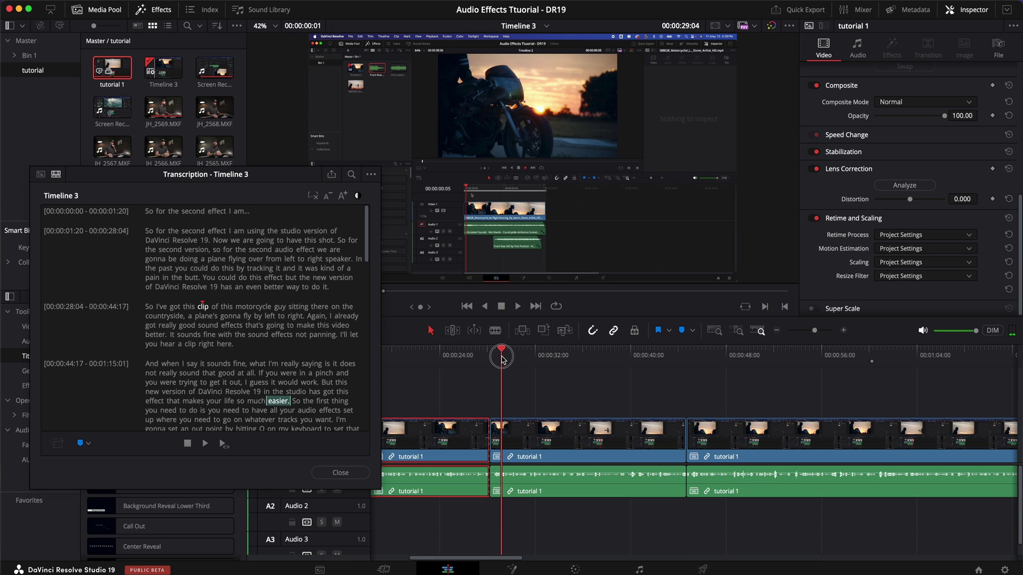
drag(146, 308, 256, 329)
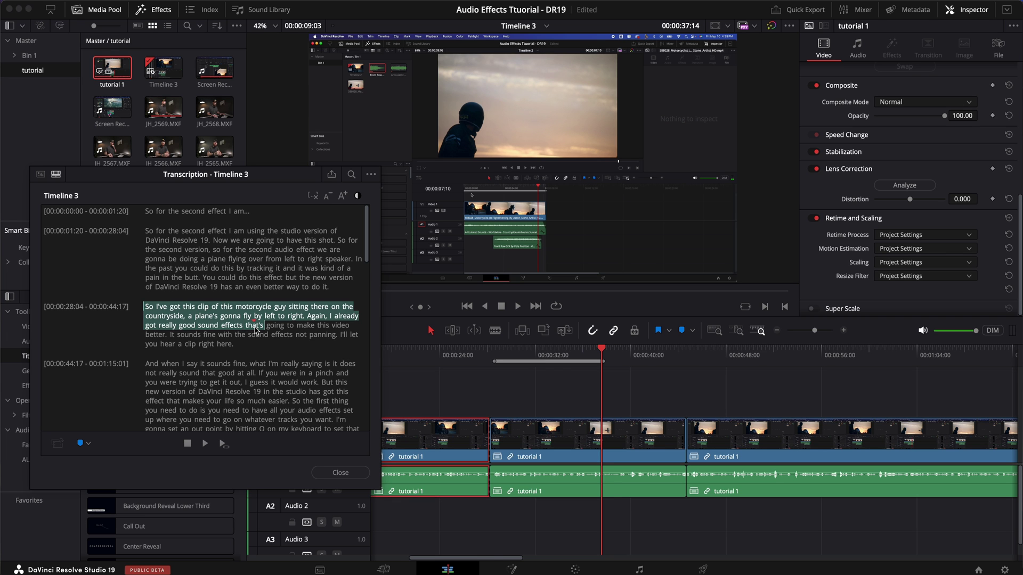
key(Delete)
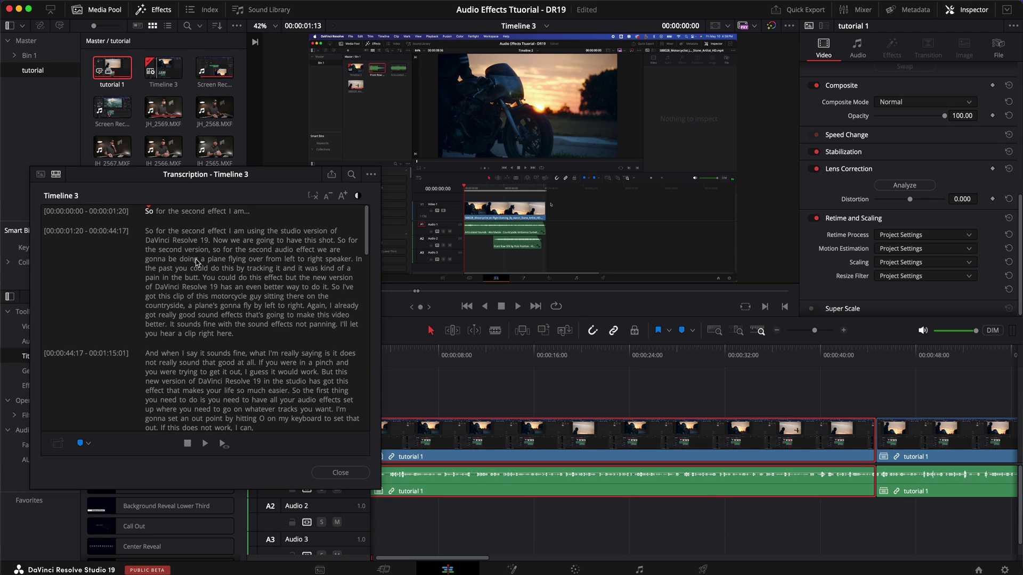
- Close the transcription window and fit the whole edit in the timeline
click(347, 473)
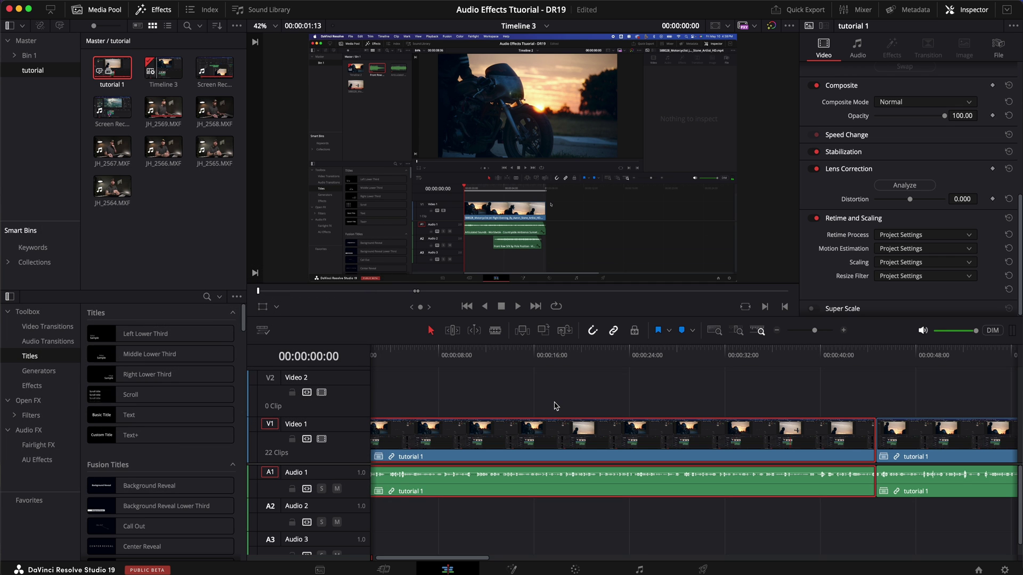
click(607, 379)
key(shift+z)
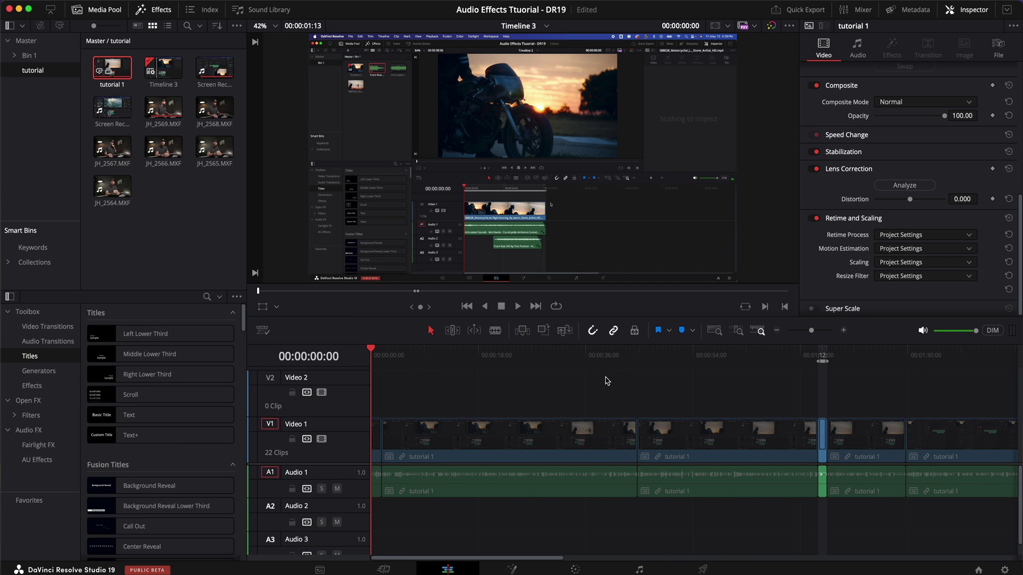
- Set an in point at the timeline start and select every clip on V1 and A1
click(741, 353)
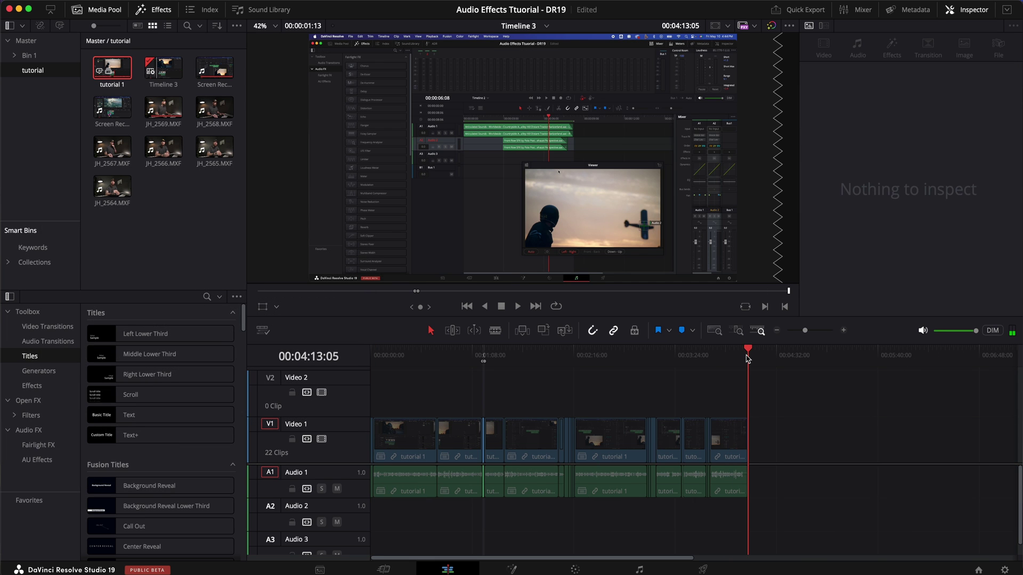
key(o)
key(Home)
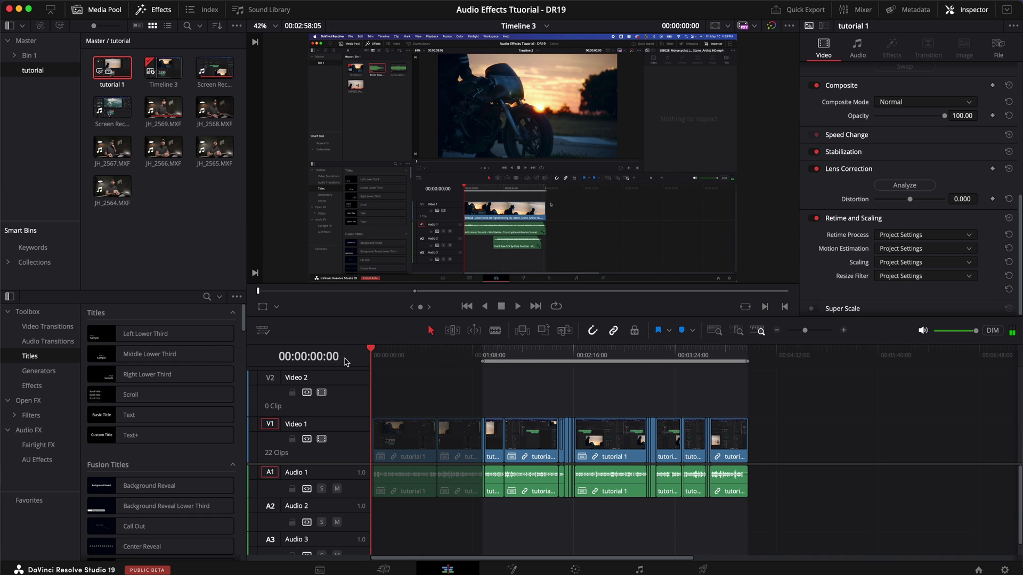
key(i)
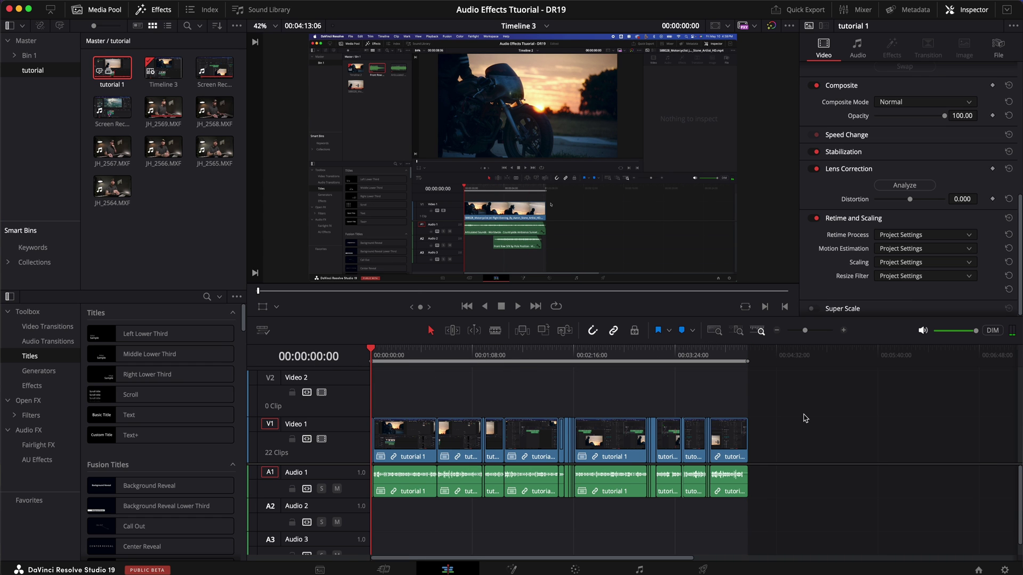
drag(806, 418, 368, 446)
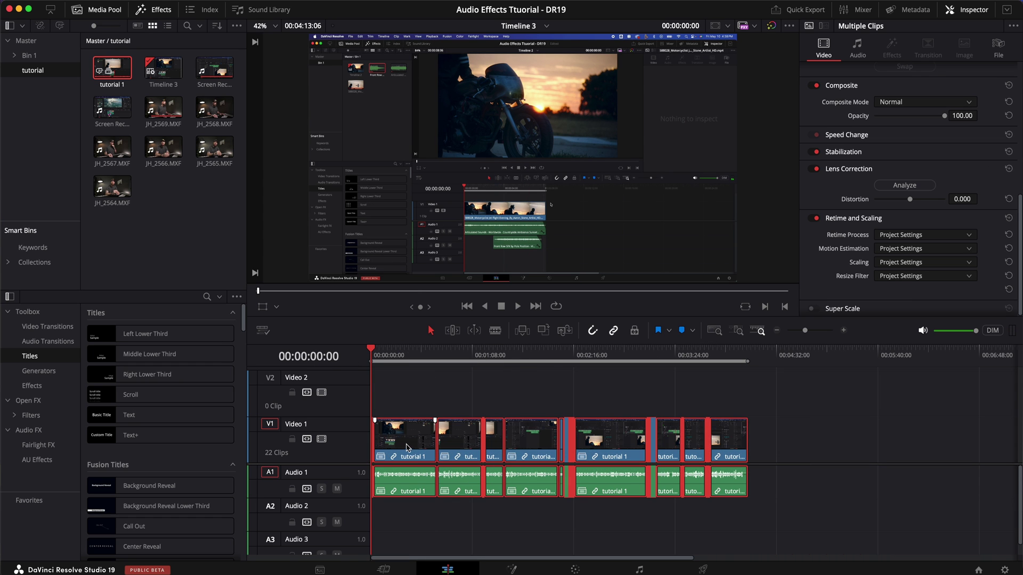
- Decompose the selected compound clips in place, using clips only
right_click(407, 447)
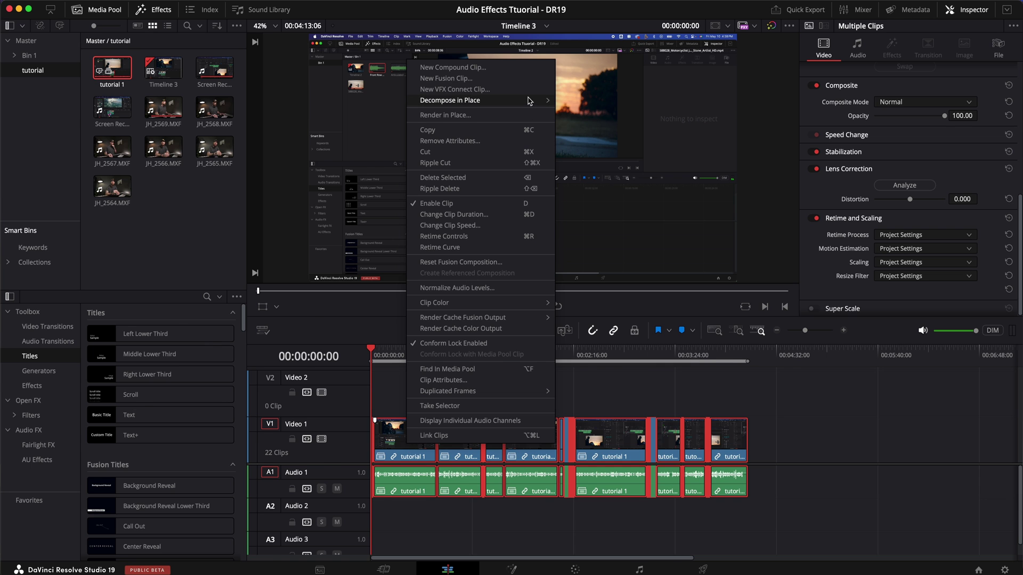
mouse_move(574, 98)
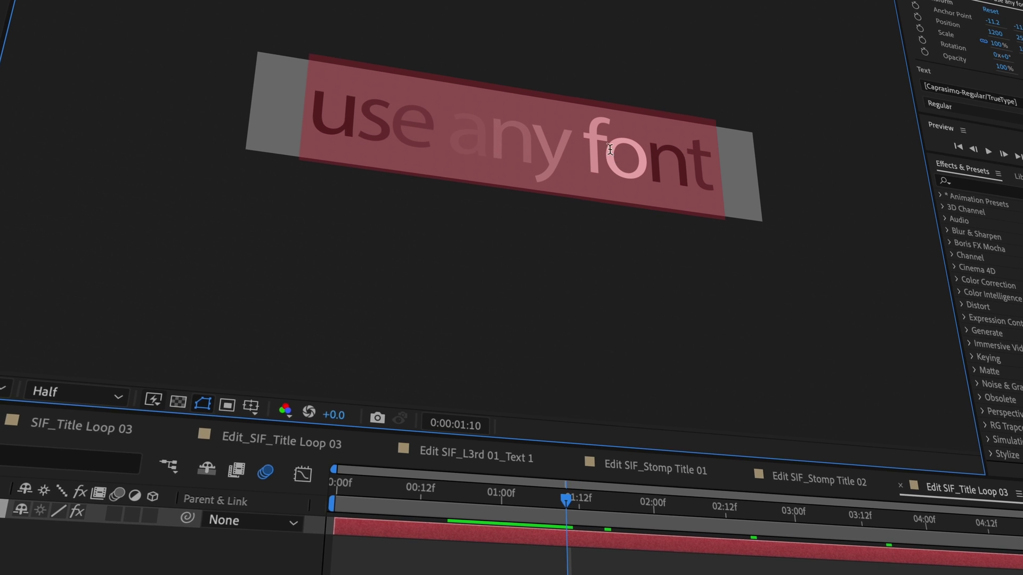
- Replace the Title Loop 03 placeholder text with the person's full name
text(JOSH H)
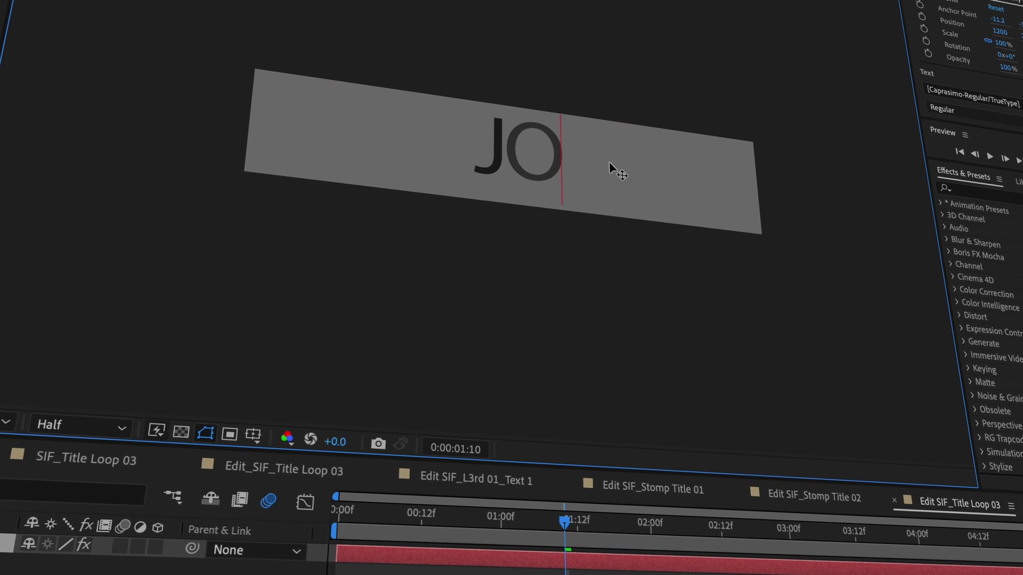
text(ANES)
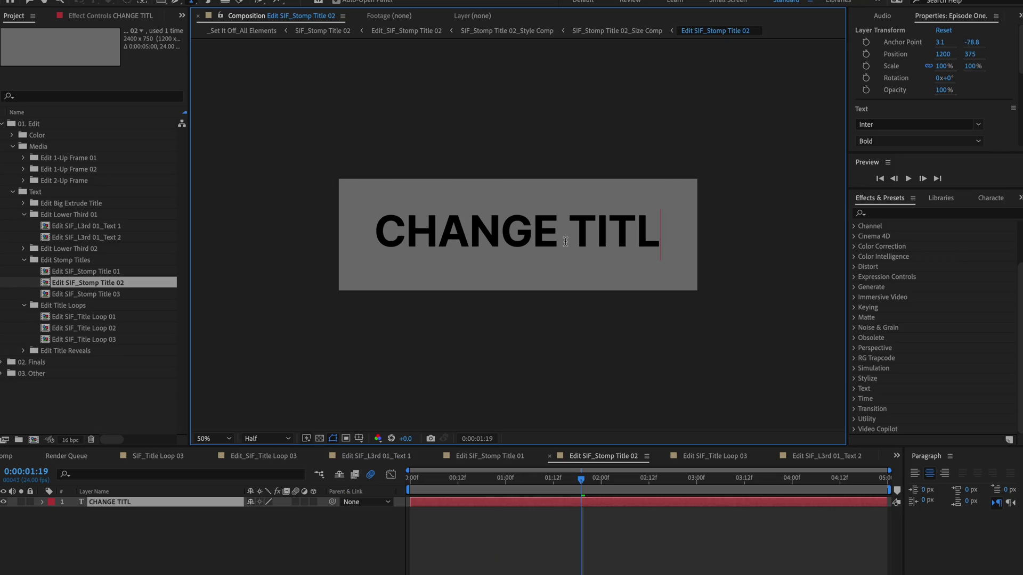
text(ES)
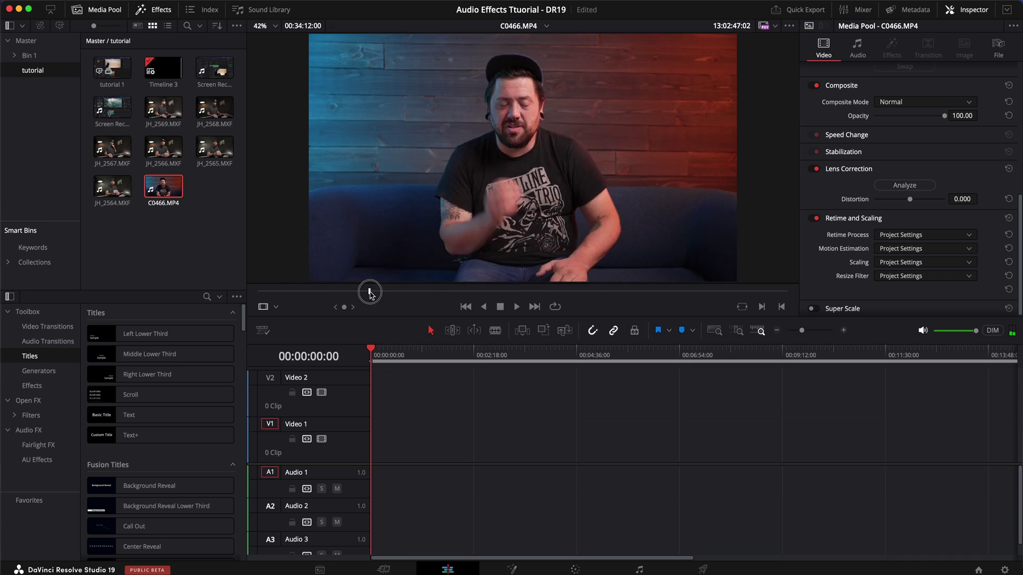
- Scrub C0466.MP4, transcribe its audio, and move the Transcription window toward the centre
drag(427, 291, 478, 293)
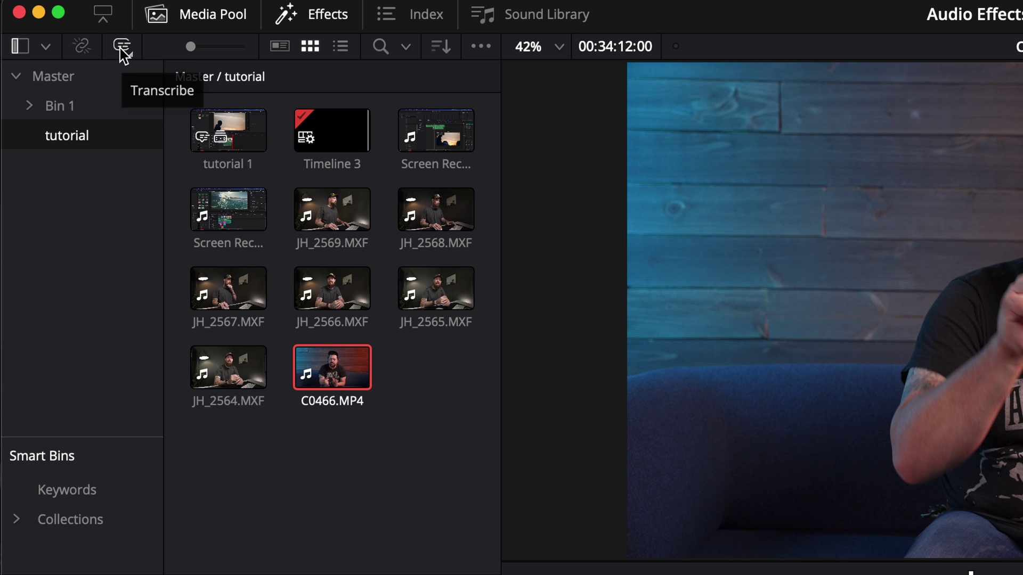
click(121, 48)
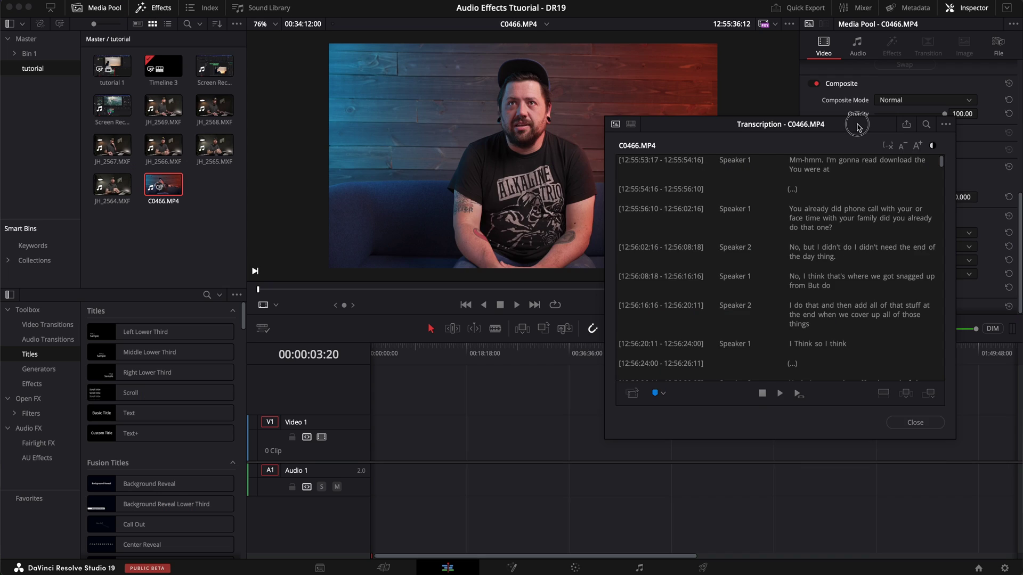
drag(857, 126, 620, 117)
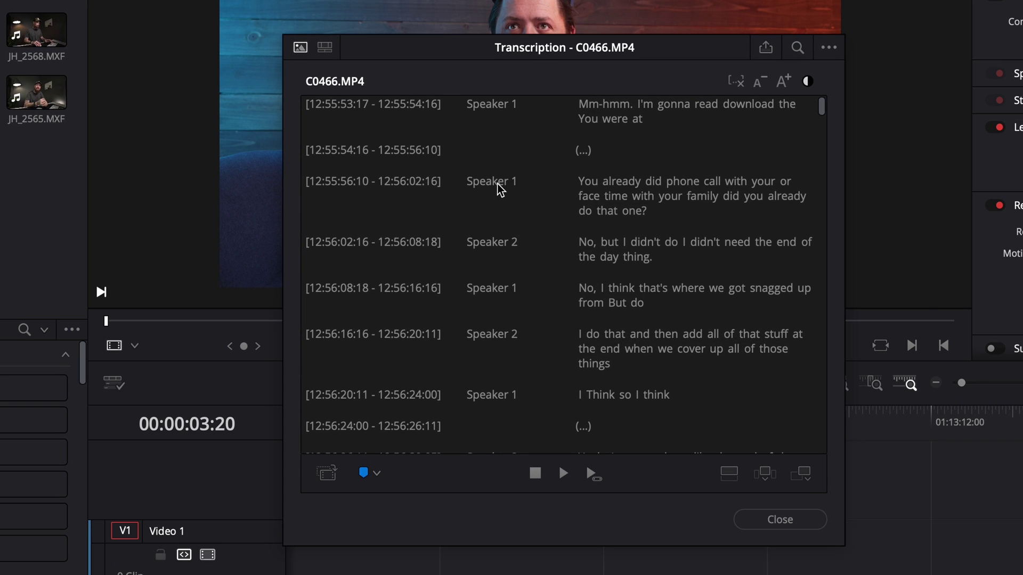
- In Edit Speaker List, name Speaker 1 with the interviewer's first name and Speaker 2 'Main', then save
mouse_move(498, 183)
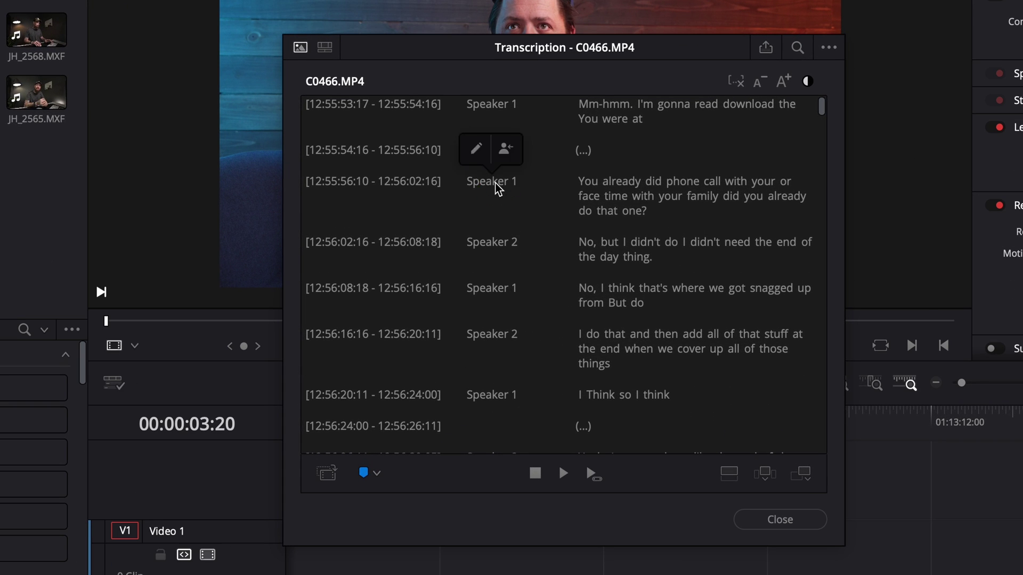
click(476, 150)
click(529, 204)
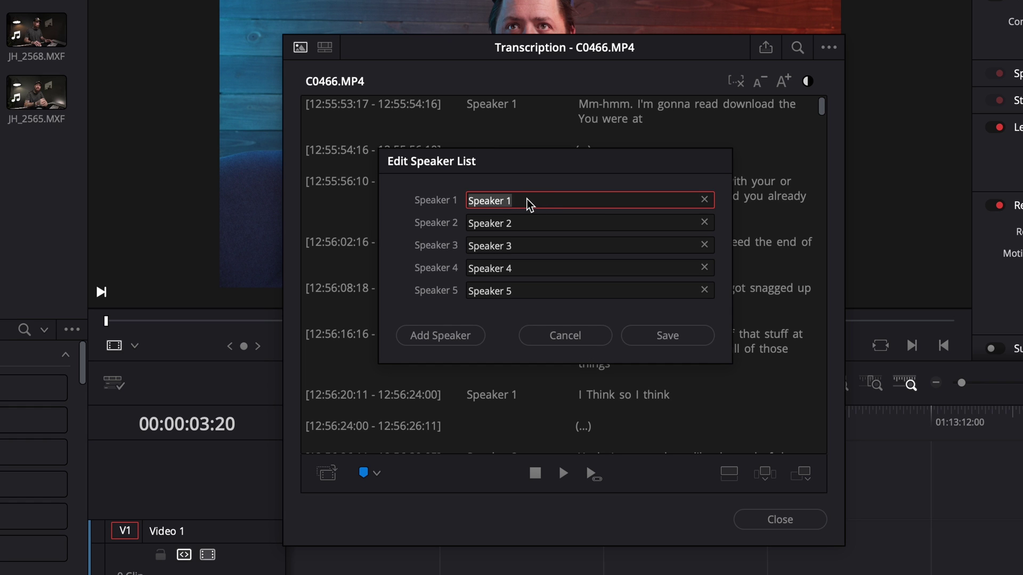
text(josh)
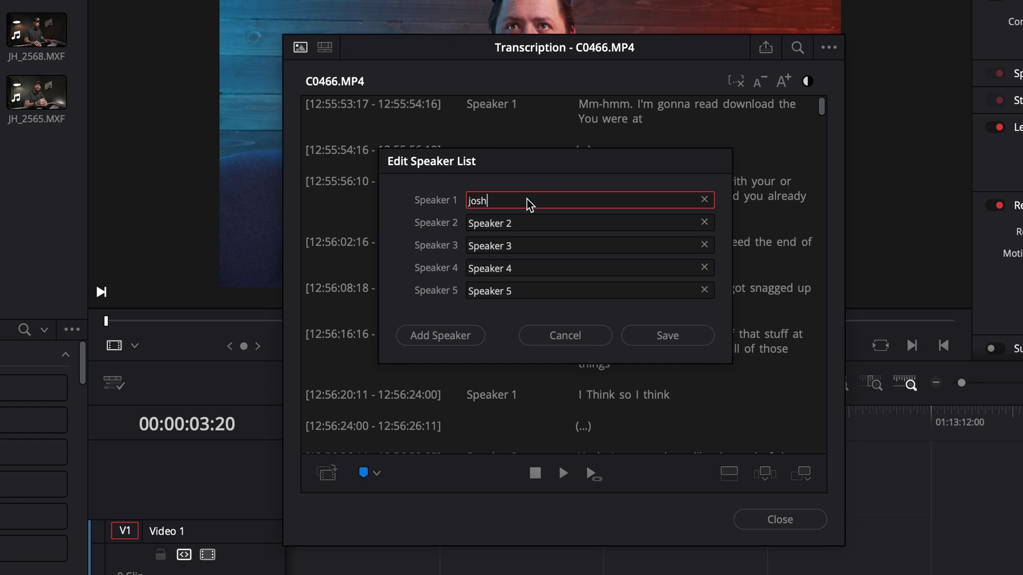
click(526, 224)
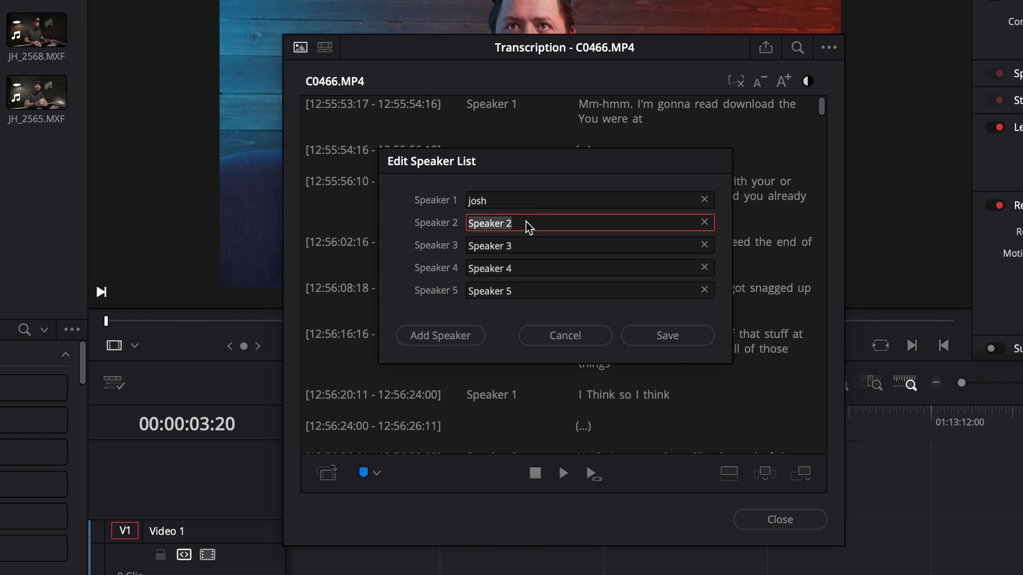
text(M)
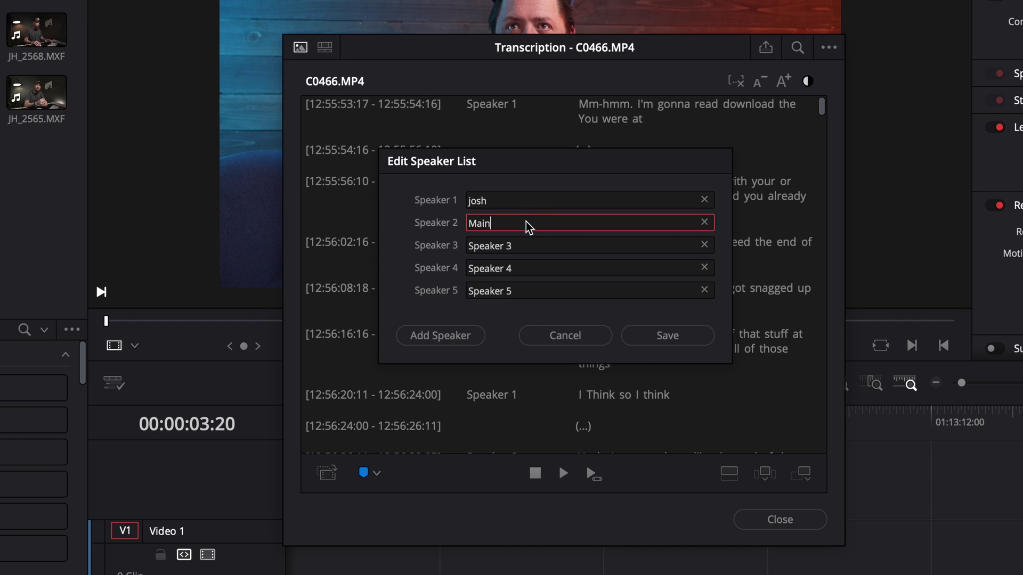
text(ain)
click(659, 336)
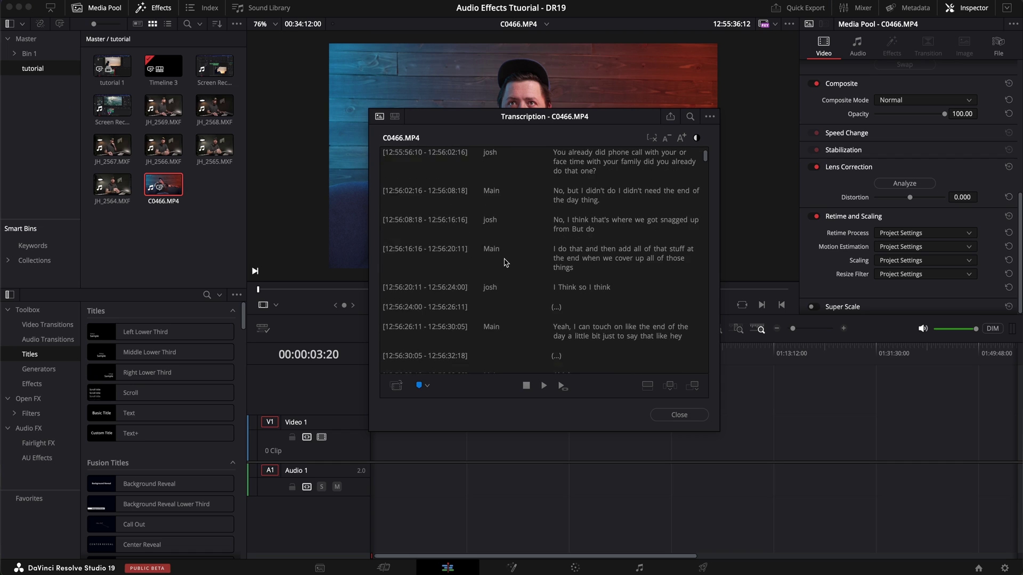
- Enlarge the transcript font with A+ and switch on High Contrast mode
scroll(502, 282, down, 5)
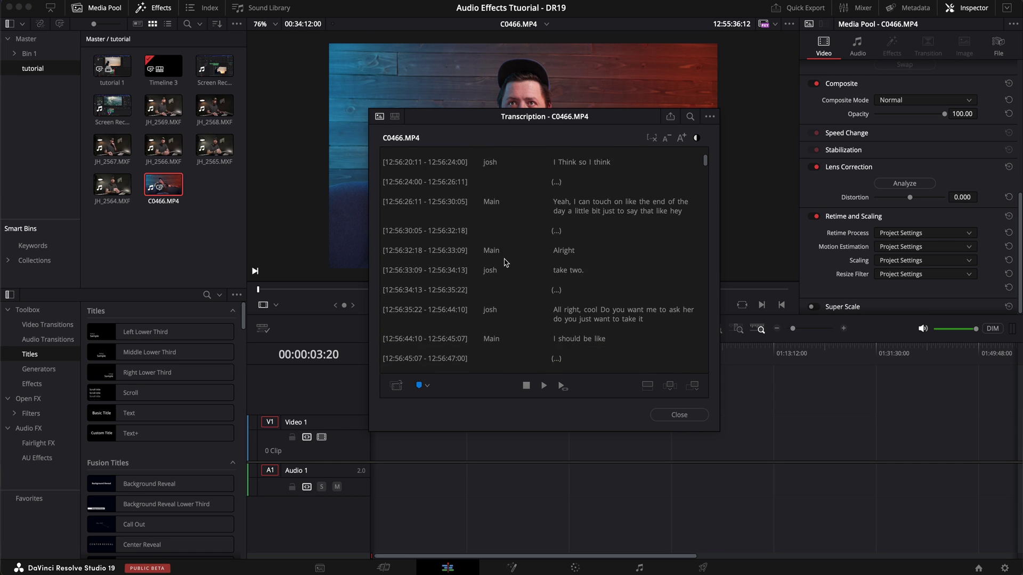
scroll(505, 262, down, 2)
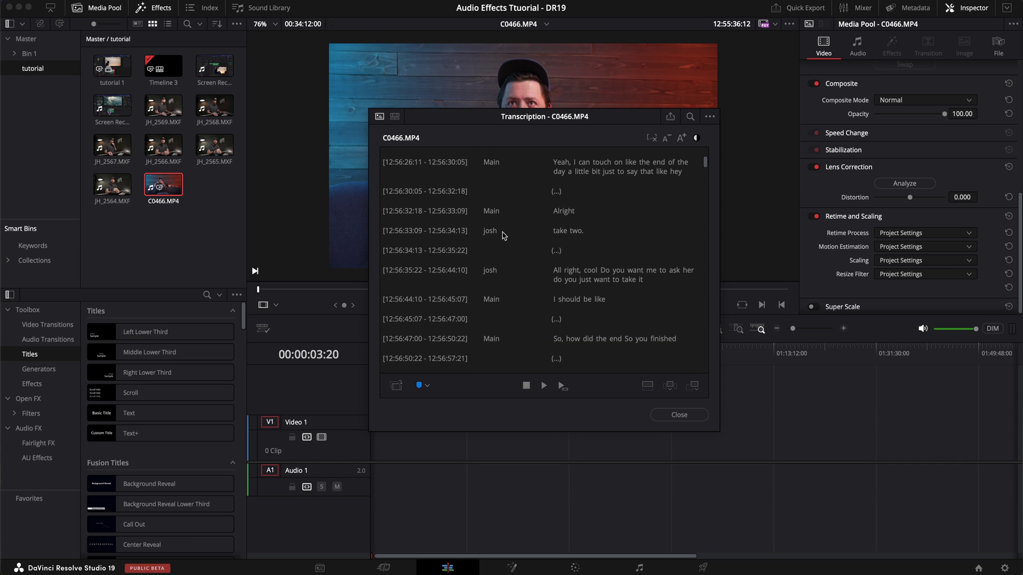
click(681, 139)
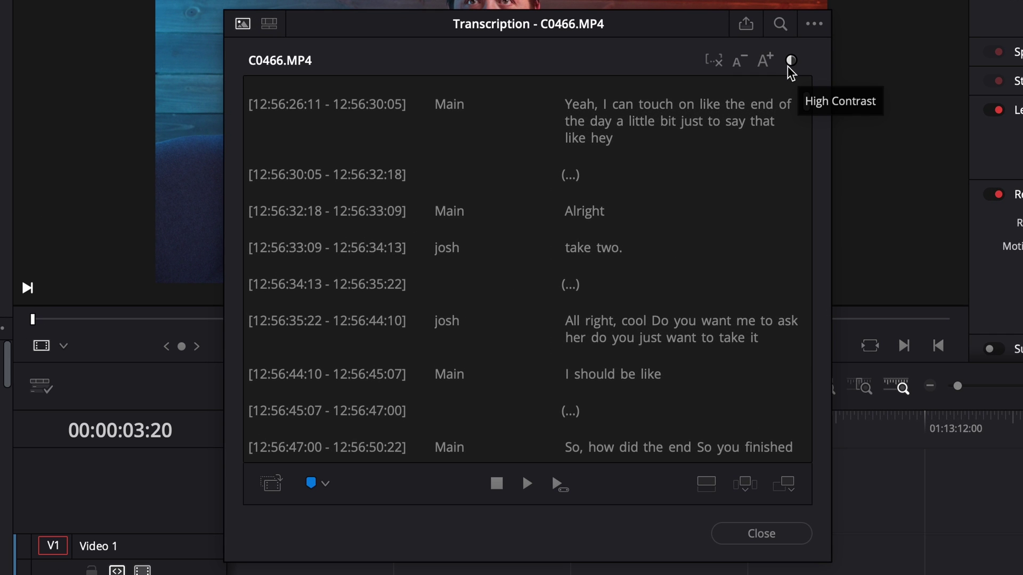
click(695, 138)
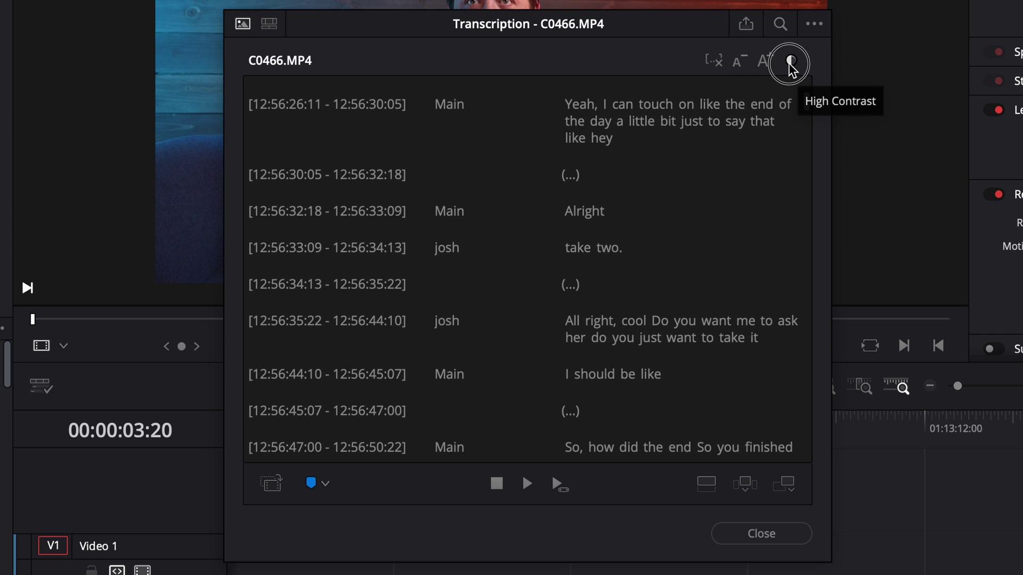
- Cue the playhead to the pause at 12:57:02:20 before 'You're done'
scroll(630, 300, down, 5)
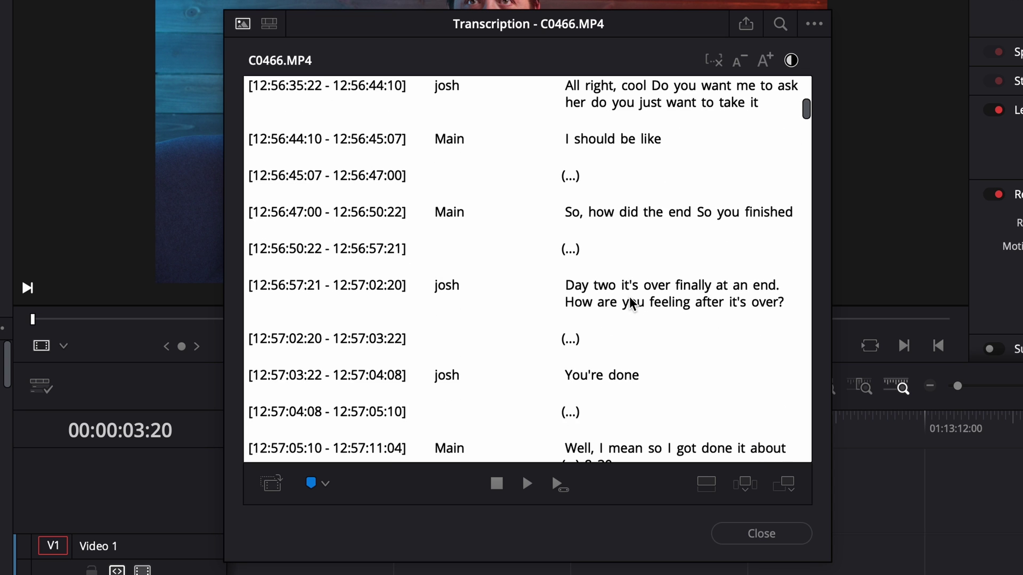
click(586, 378)
click(569, 341)
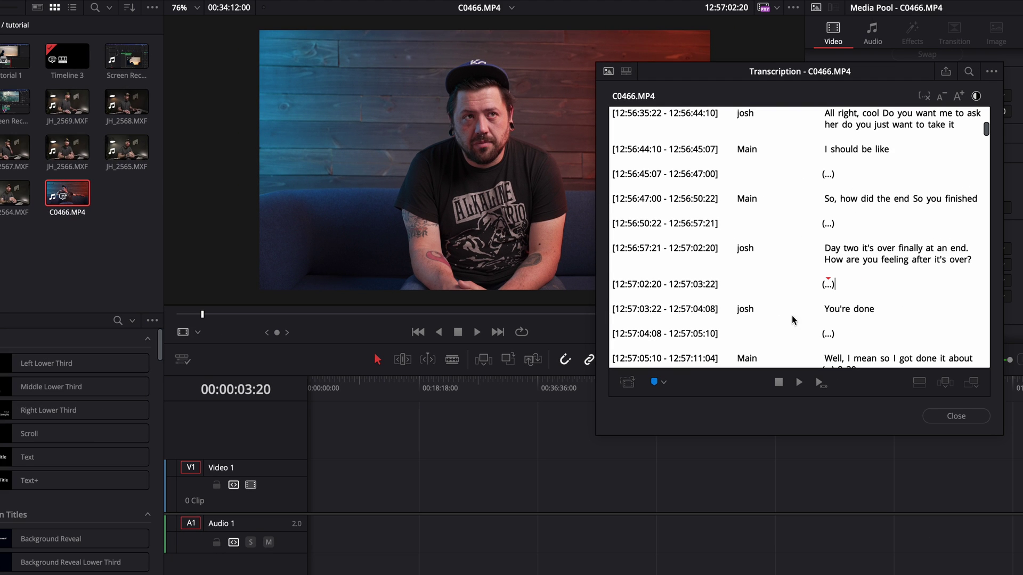
- Add Marker 1 at 12:57:02:20 and switch the transcript source to Timeline 3
click(655, 383)
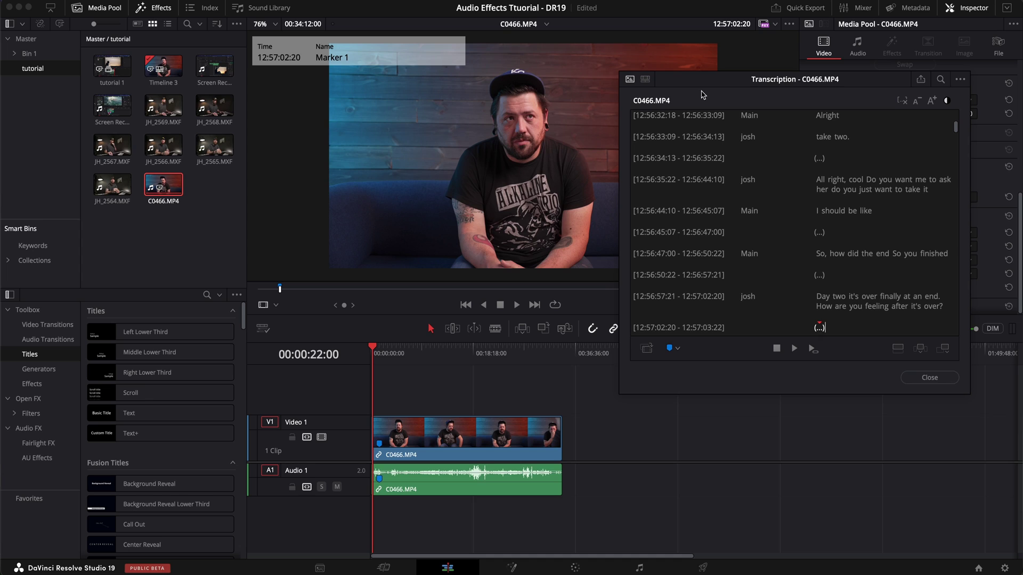
click(647, 81)
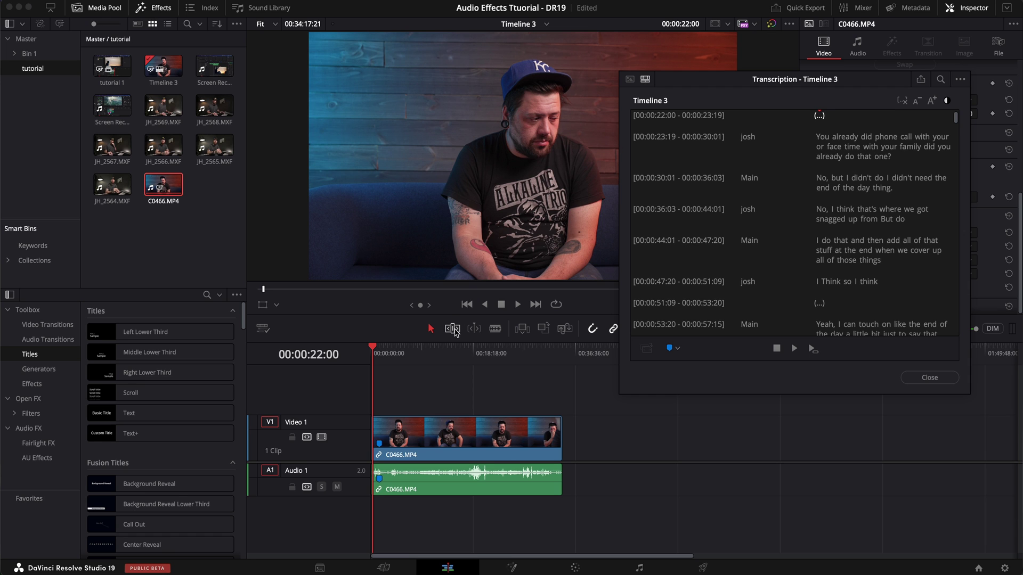
- With the Trim tool, ripple-delete the opening transcript lines through 'already do that one?'
click(453, 329)
scroll(823, 160, up, 2)
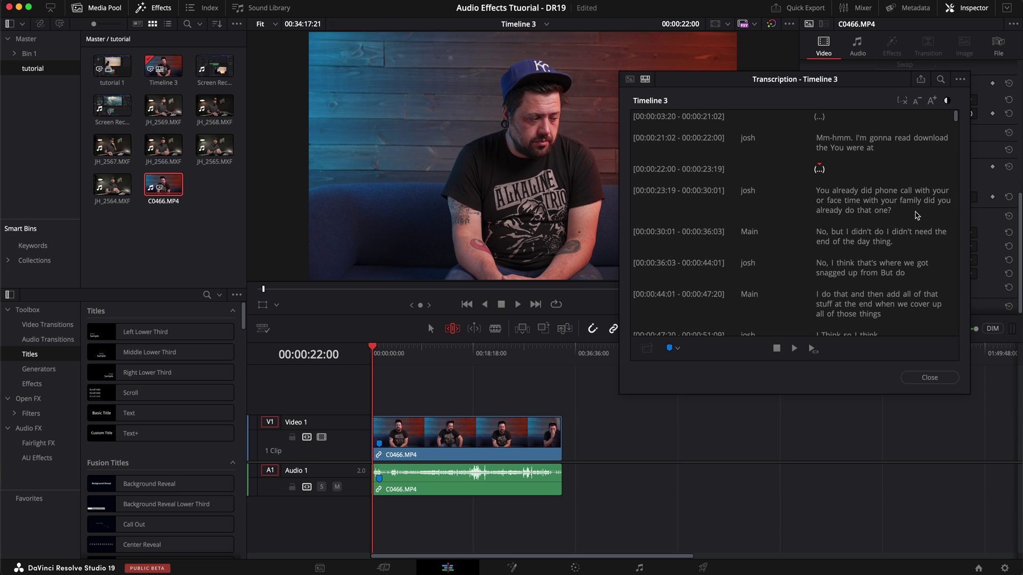
drag(893, 211, 796, 114)
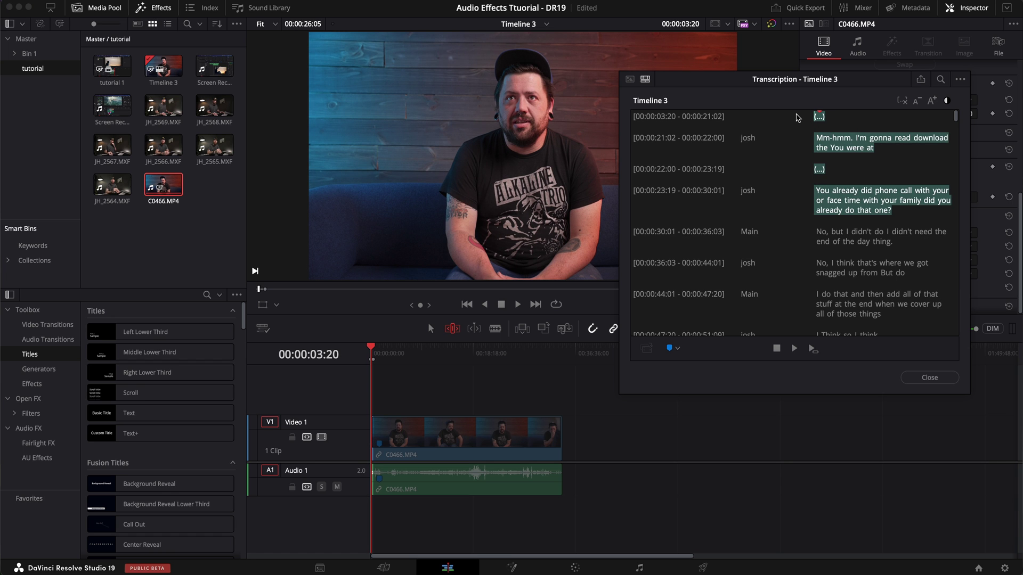
key(BackSpace)
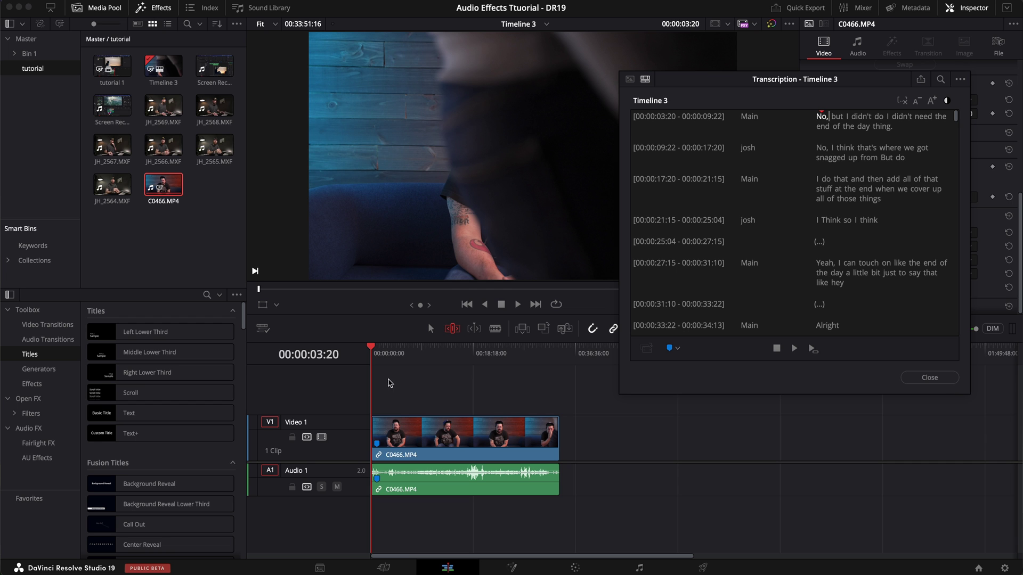
- Zoom into the timeline and jump playback to the word 'so'
click(395, 384)
key(a)
key(super+equal)
key(super+equal)
key(super+equal)
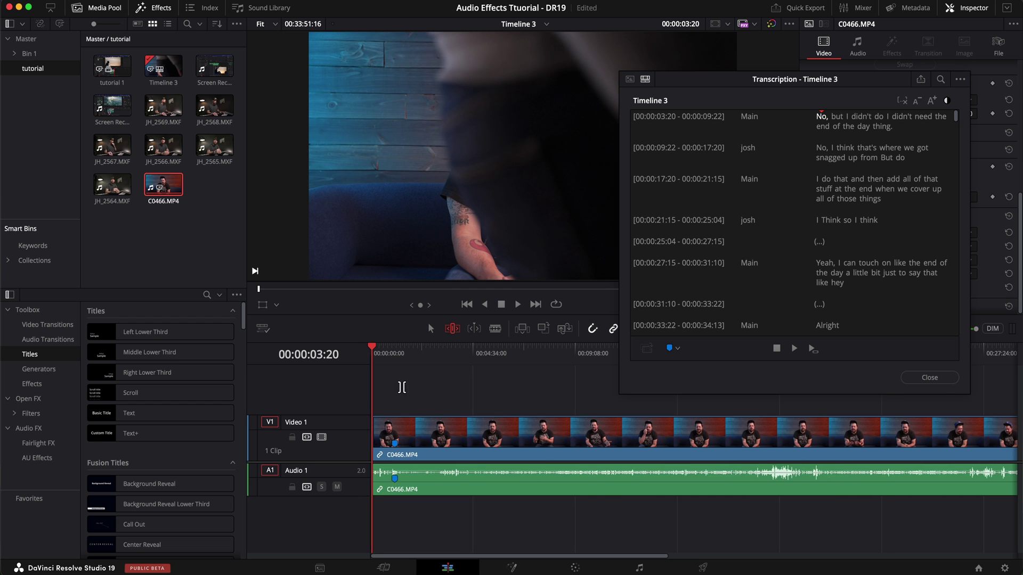
click(850, 219)
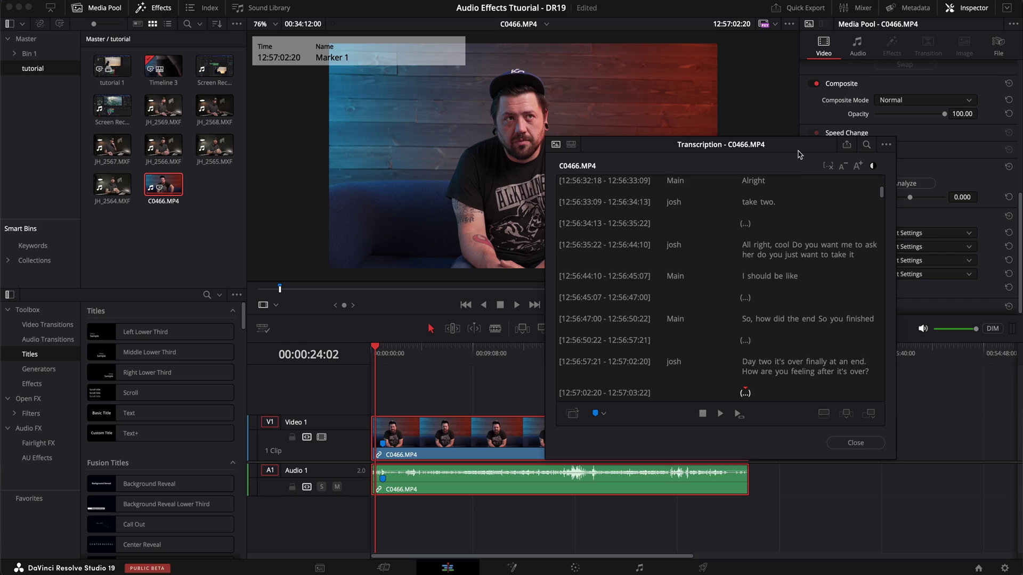
click(886, 145)
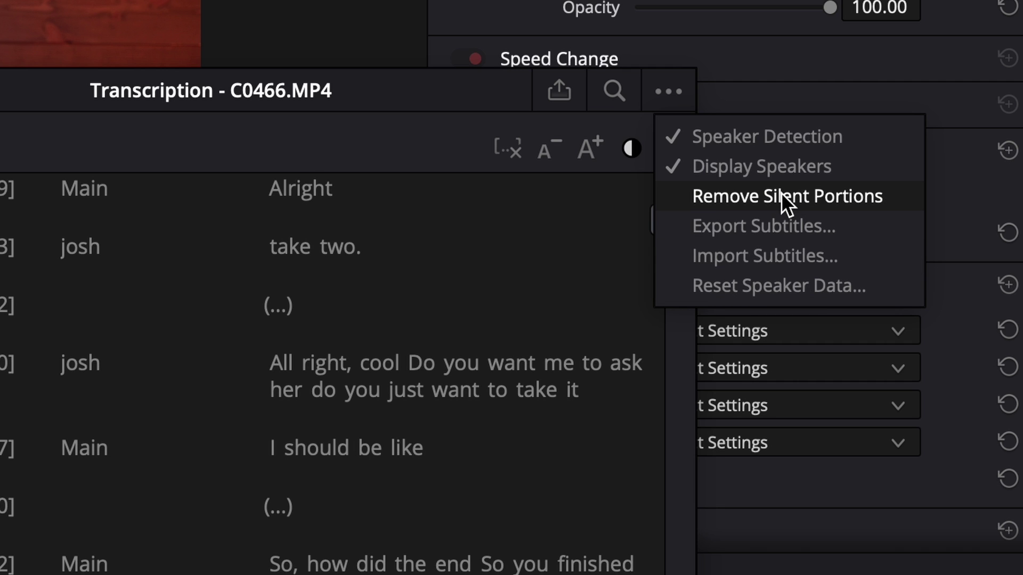
click(797, 136)
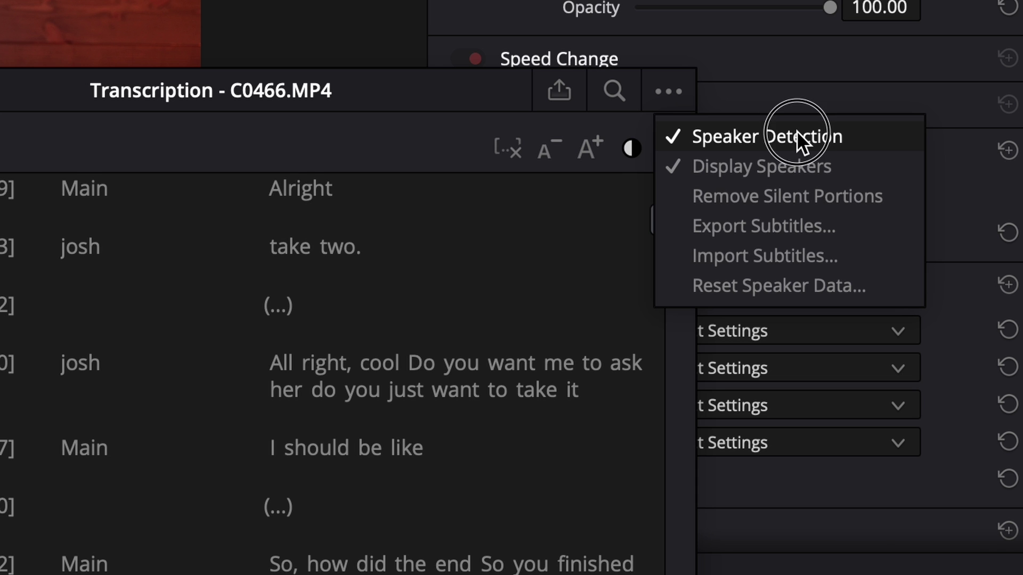